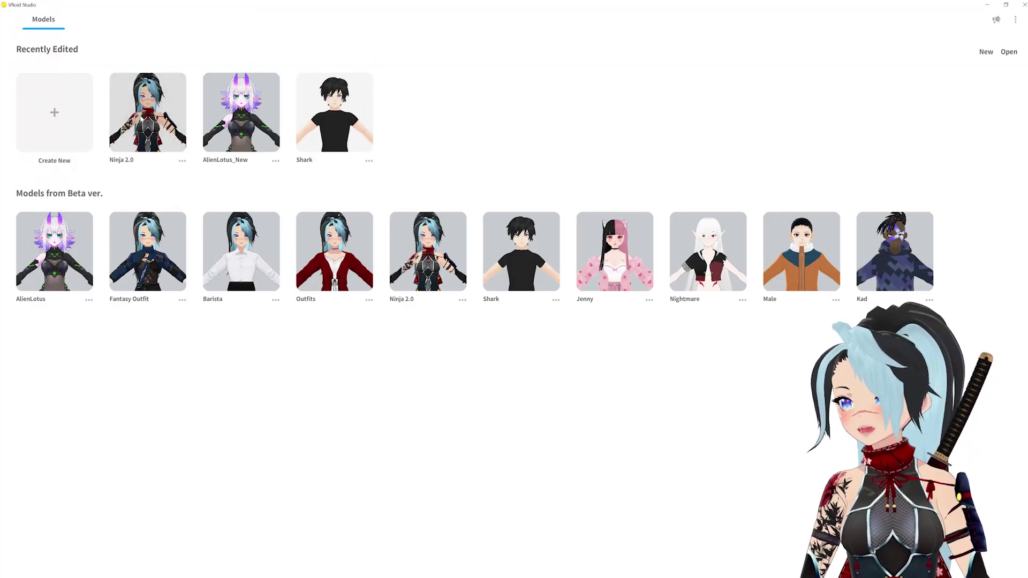
# Step: Open the recently edited Ninja 2.0 model in the face editor
pyautogui.click(142, 120)
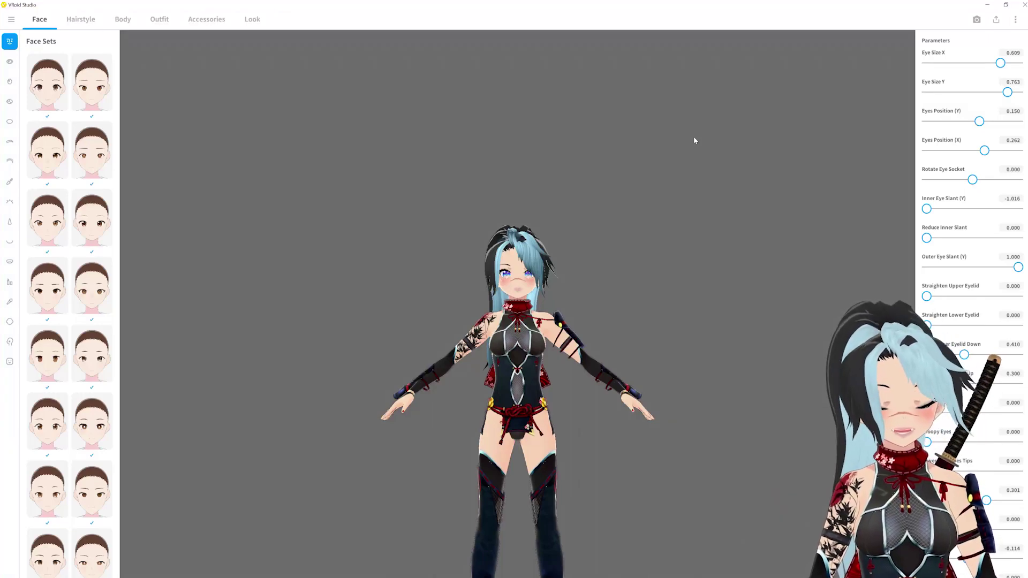
pyautogui.click(81, 19)
pyautogui.click(40, 19)
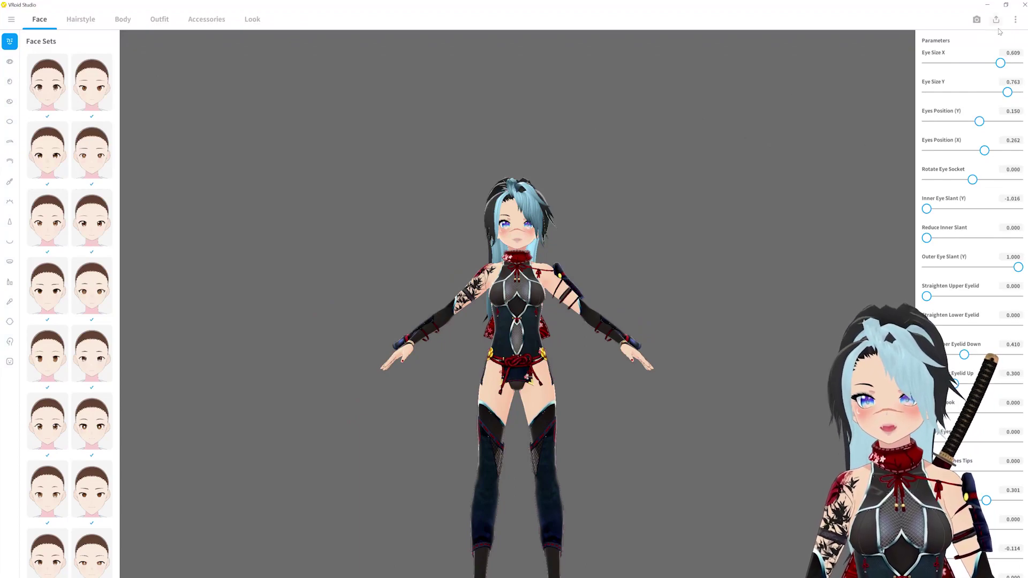
# Step: View the settings for language, background color and 3D preview quality without changing them
pyautogui.click(1015, 19)
pyautogui.click(953, 38)
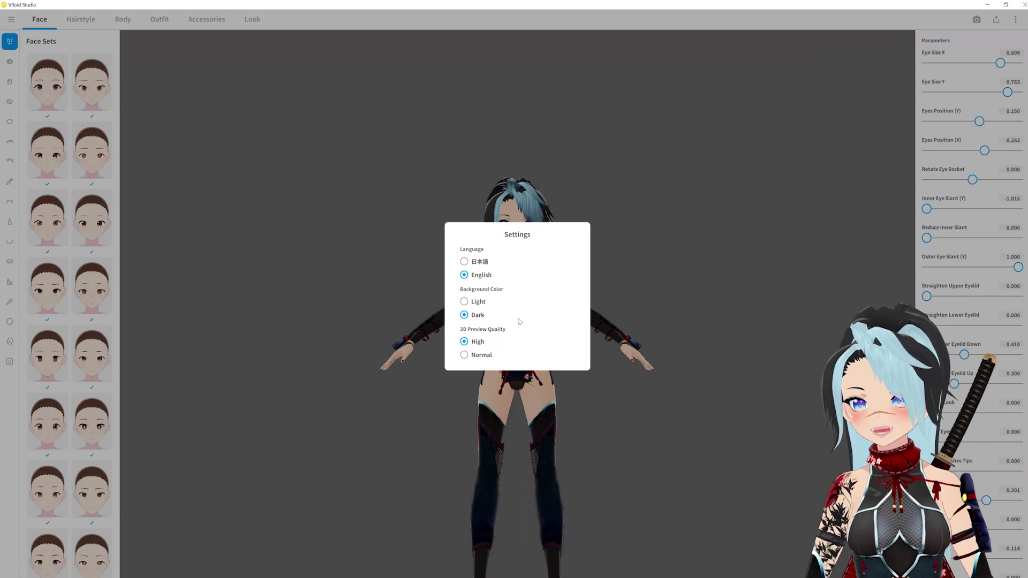
pyautogui.click(649, 260)
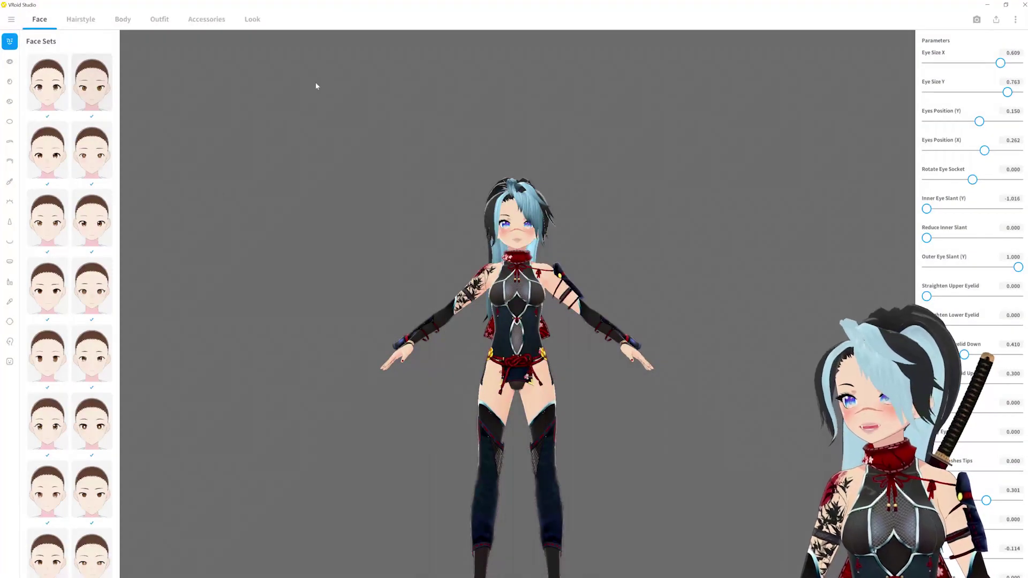
# Step: Inspect the hair groups of the model's custom hairstyle in the hair editor and return to the hairstyle view
pyautogui.click(81, 19)
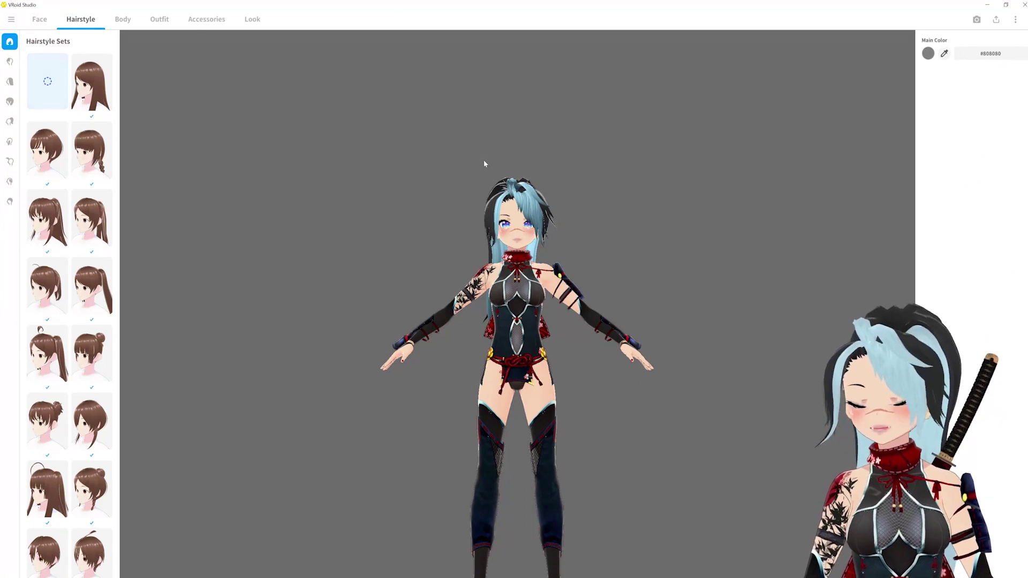
pyautogui.click(10, 62)
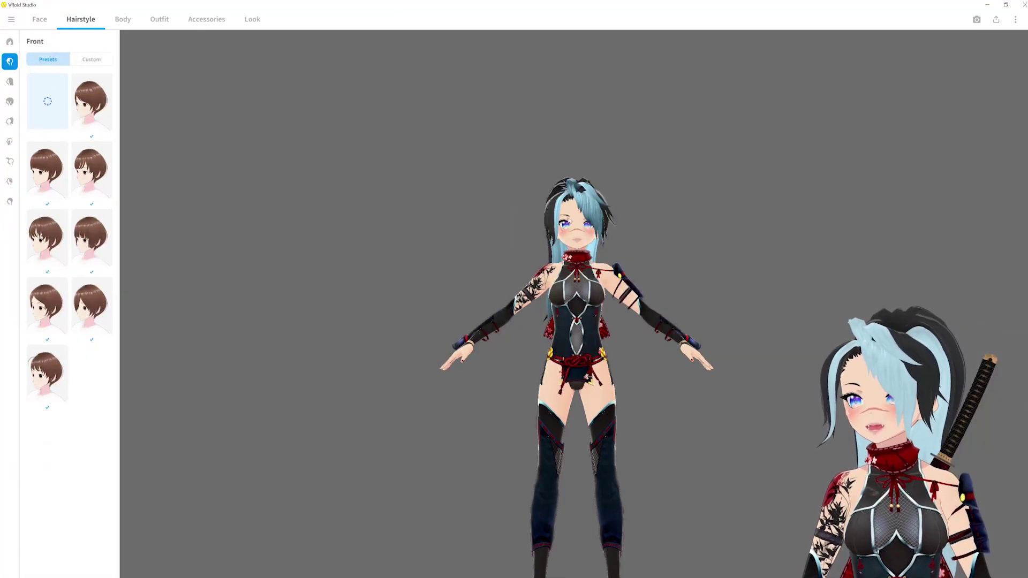
pyautogui.click(105, 100)
pyautogui.click(976, 60)
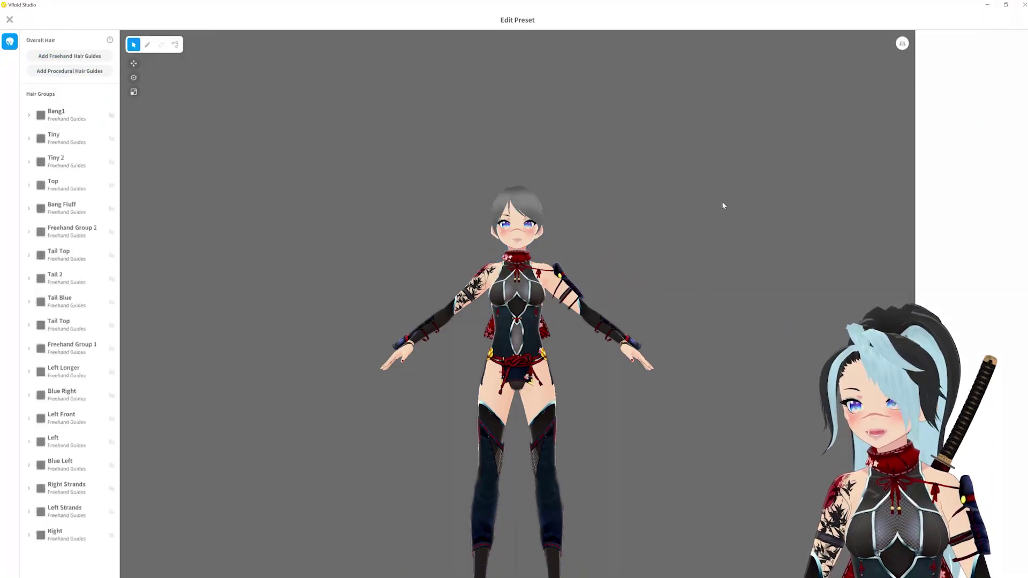
pyautogui.click(9, 19)
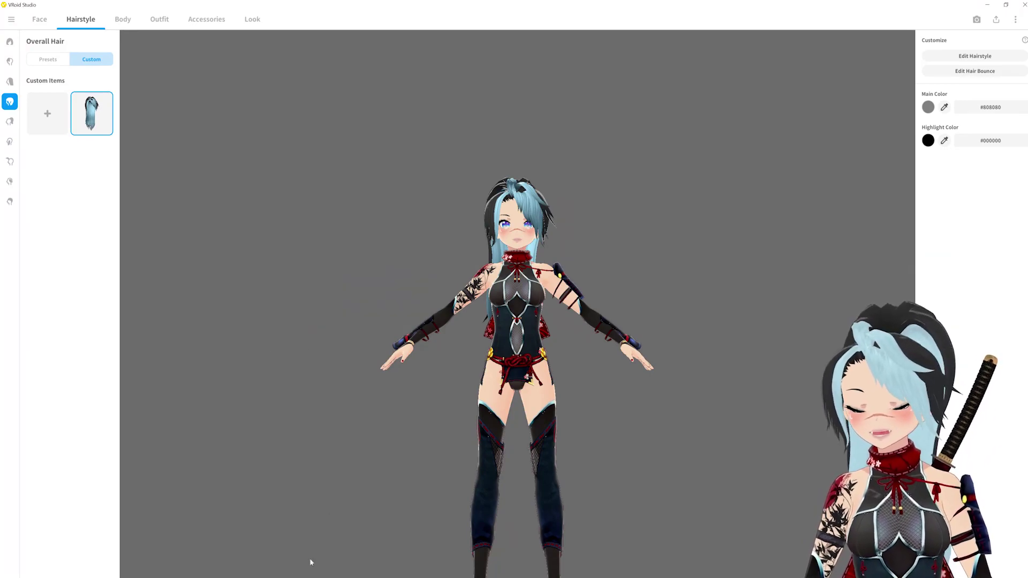
# Step: Switch to File Explorer, enlarge the N00-AllHair folder window and show the folder's full path
pyautogui.hotkey('alt', 'Tab')
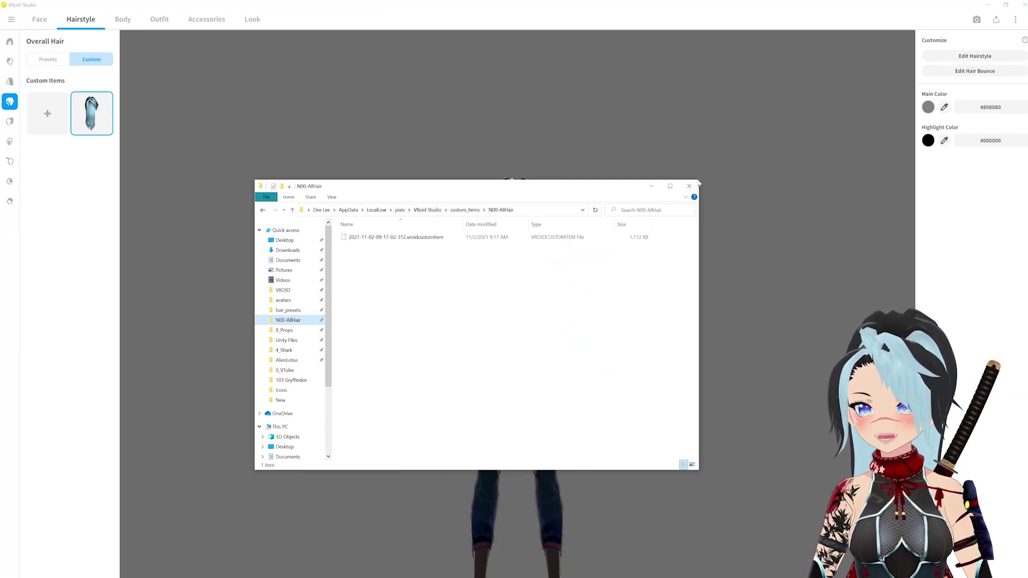
pyautogui.moveTo(699, 180); pyautogui.dragTo(862, 119)
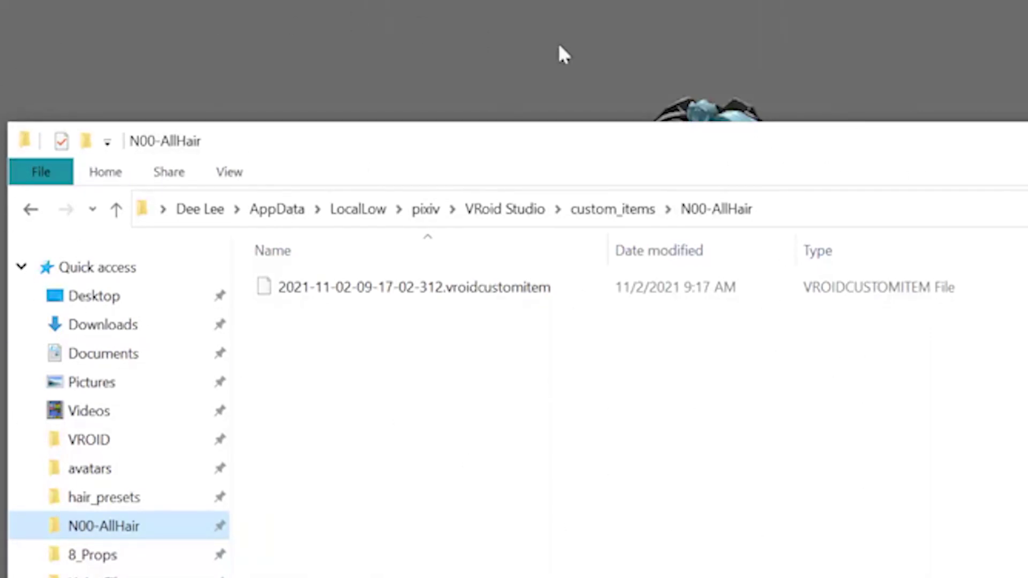
pyautogui.click(891, 224)
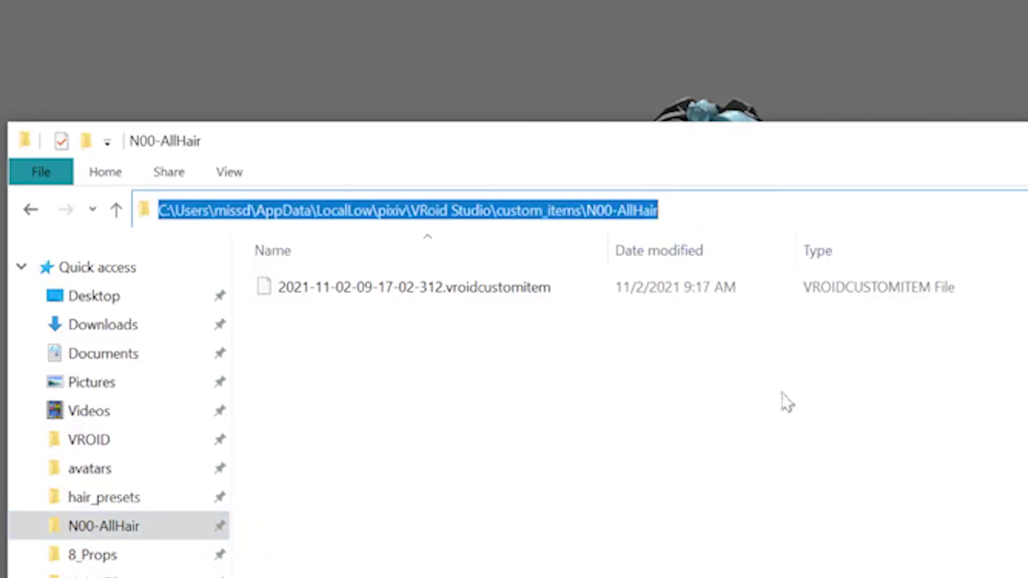
pyautogui.click(670, 358)
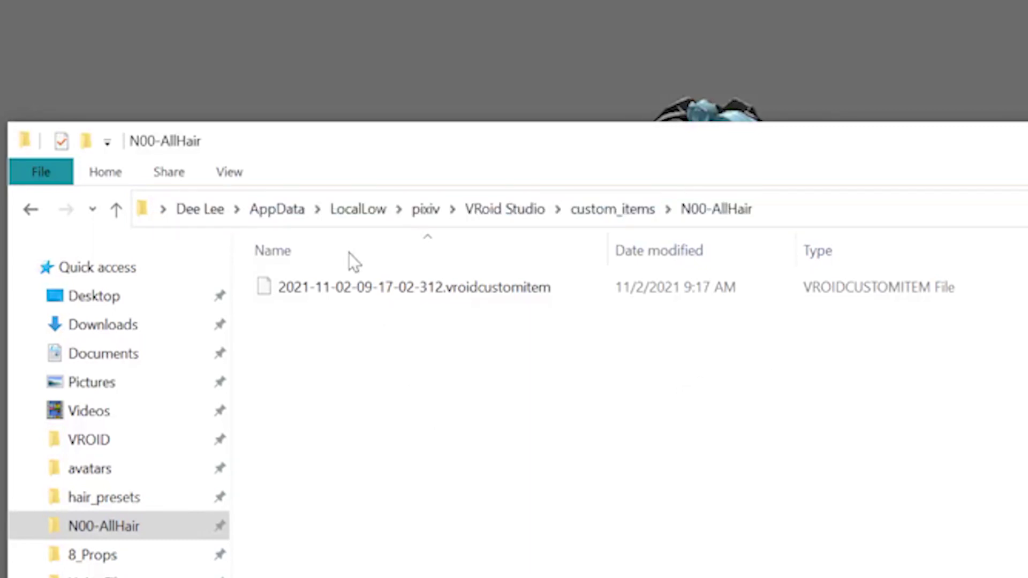
# Step: Browse from the pixiv folder through VRoid Studio and custom_items into the N00-AllHair folder
pyautogui.click(425, 209)
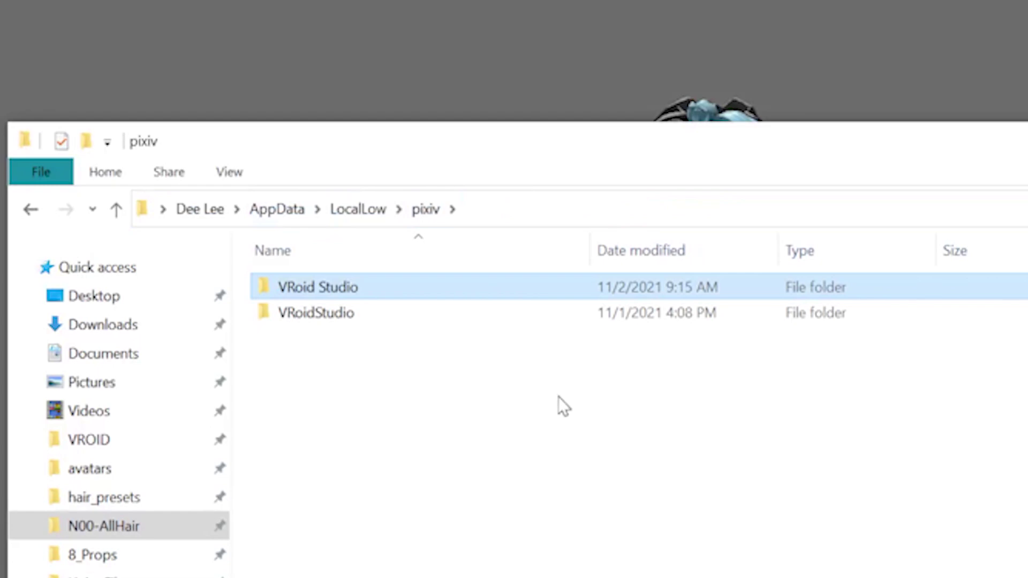
pyautogui.moveTo(348, 311)
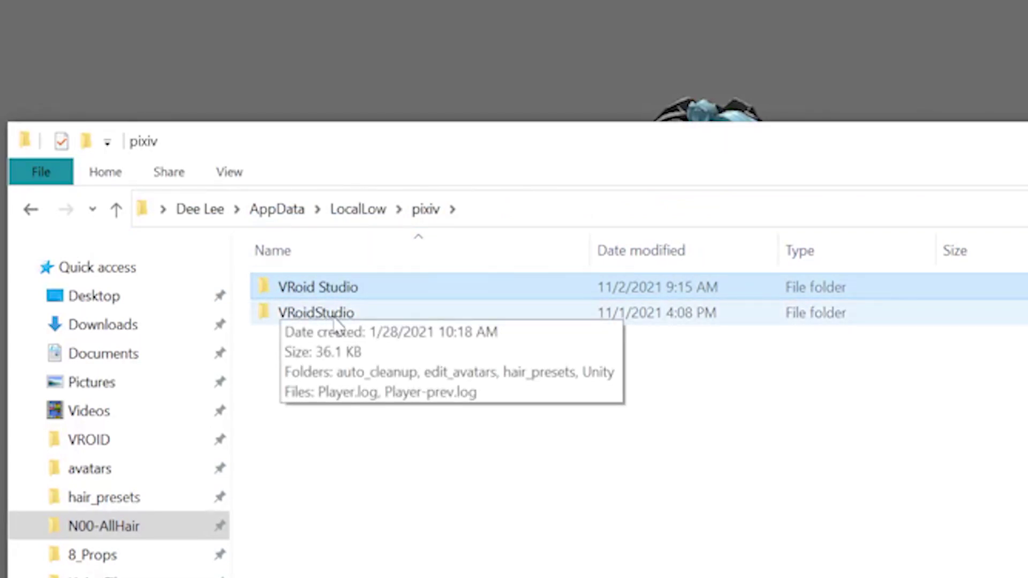
pyautogui.doubleClick(353, 289)
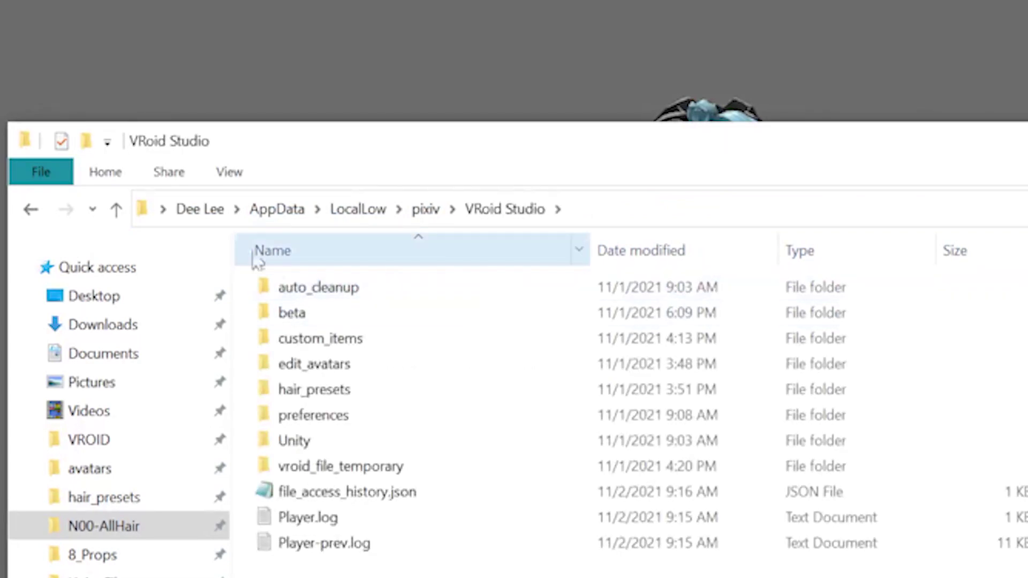
pyautogui.doubleClick(355, 343)
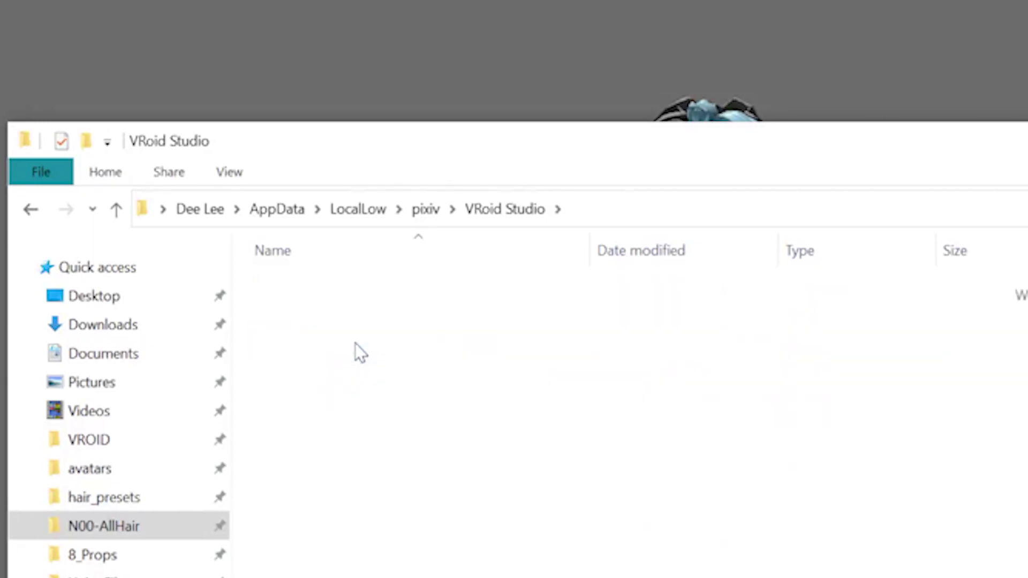
pyautogui.doubleClick(327, 289)
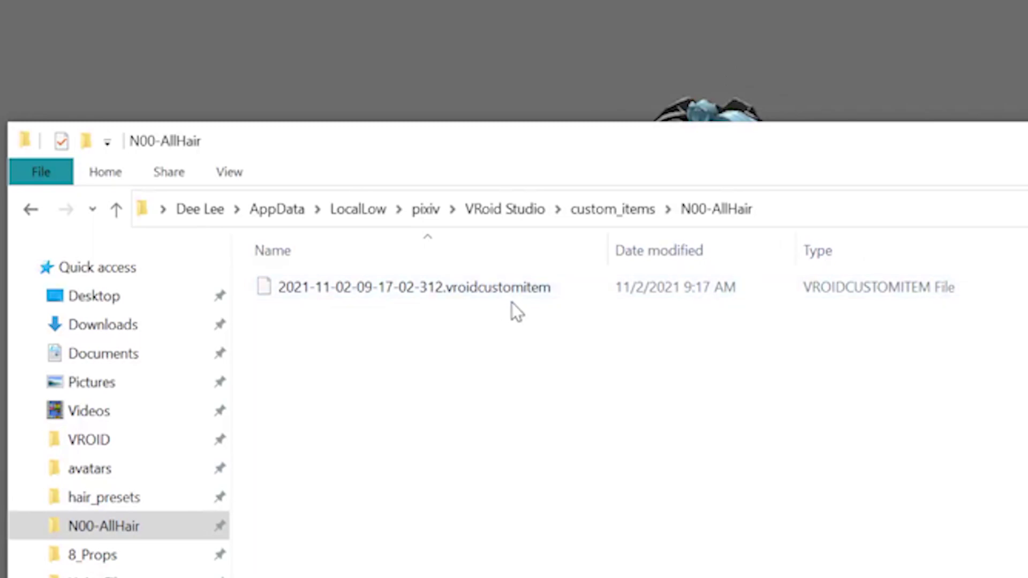
pyautogui.moveTo(523, 295)
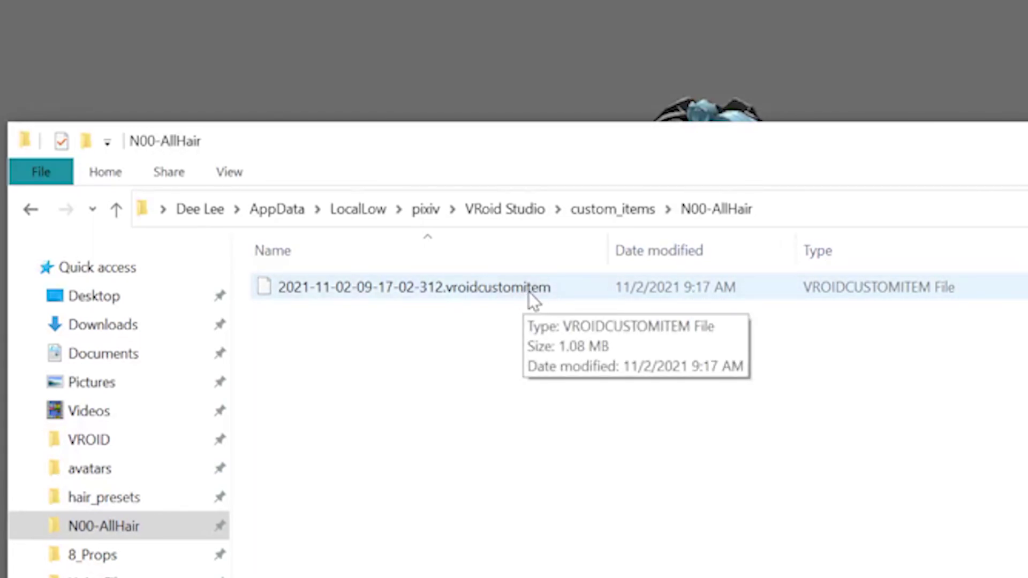
pyautogui.click(528, 291)
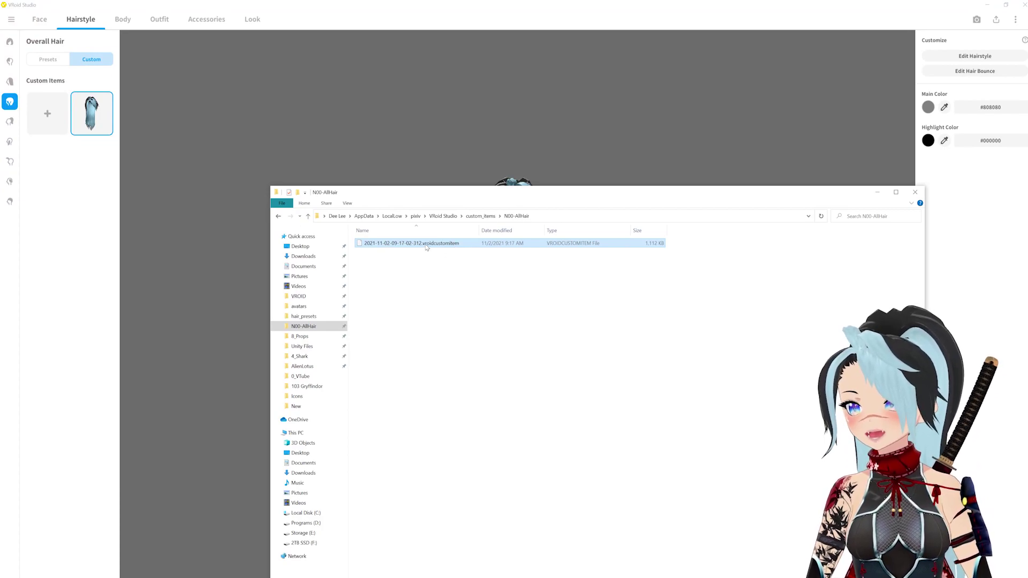
pyautogui.click(554, 165)
pyautogui.hotkey('alt', 'Tab')
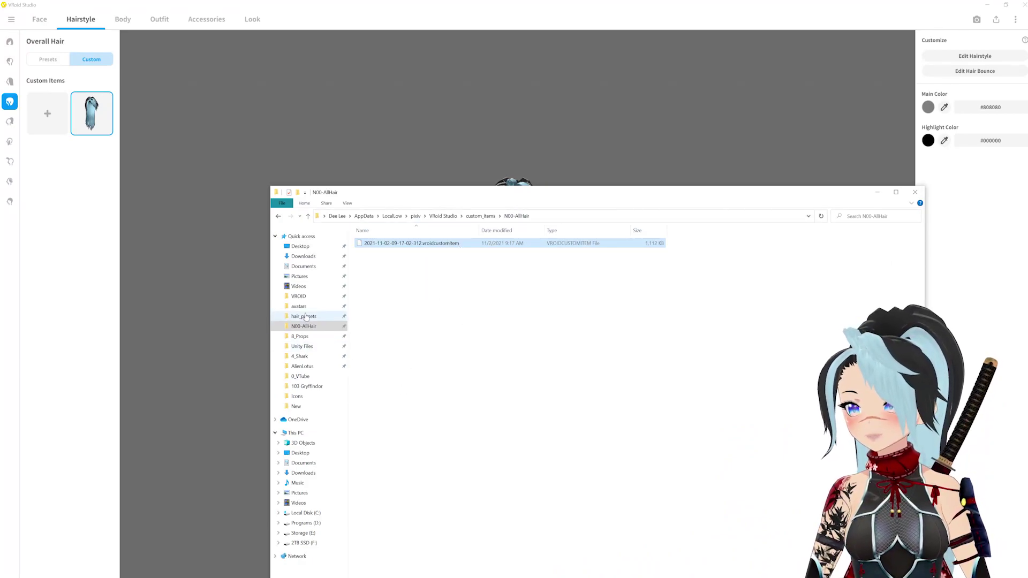
pyautogui.click(306, 317)
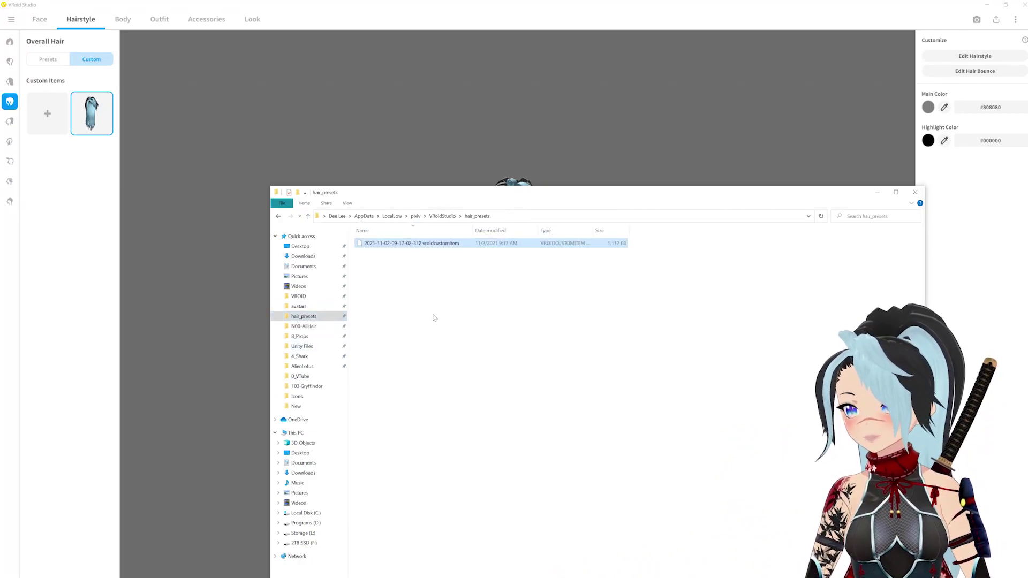
# Step: Switch back to VRoid Studio and delete the saved hairstyle from the Overall Hair custom items
pyautogui.click(716, 57)
pyautogui.rightClick(107, 124)
pyautogui.click(116, 129)
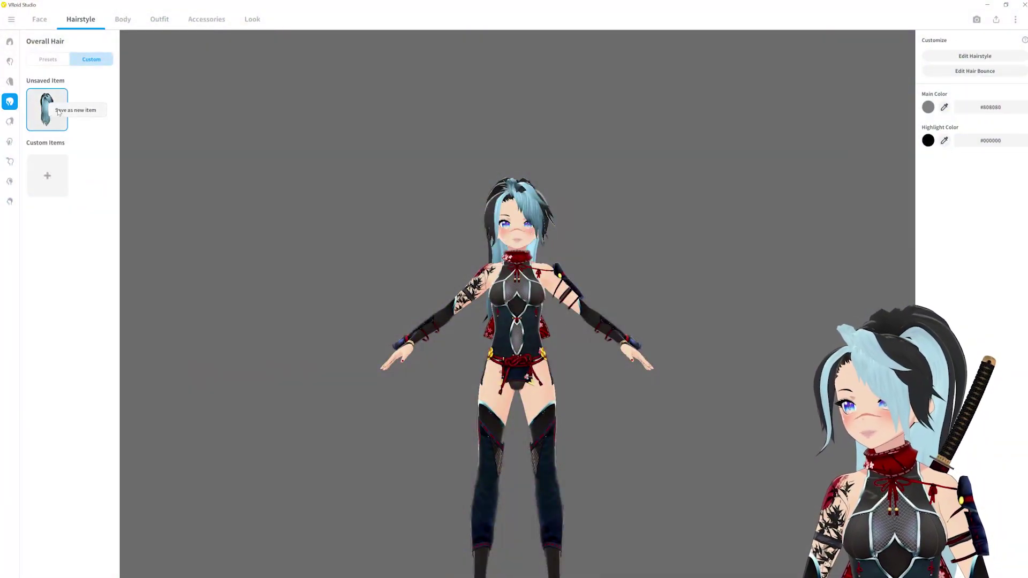
# Step: Leave the Ninja 2.0 model for the model list without saving the edits
pyautogui.click(10, 20)
pyautogui.click(53, 81)
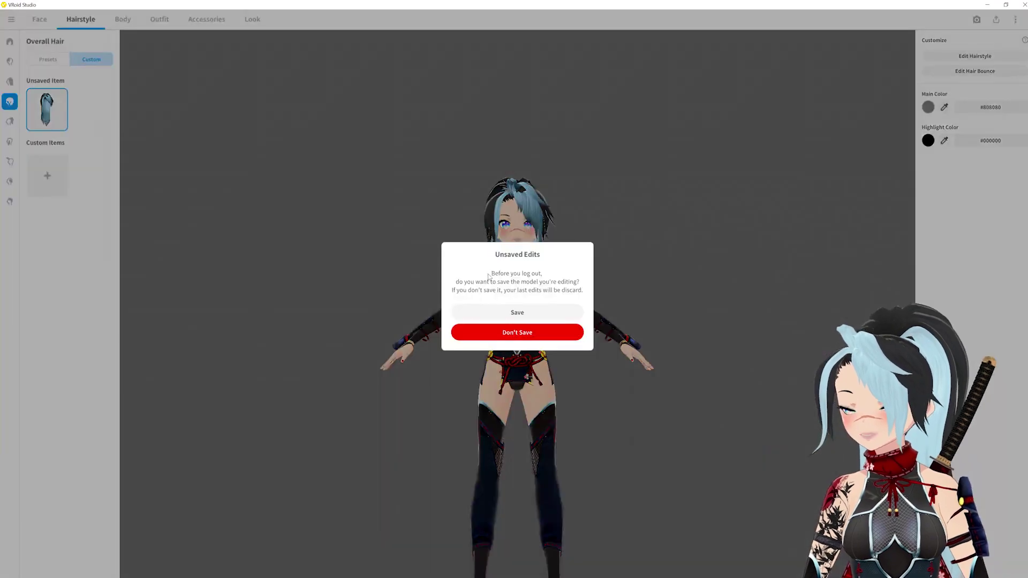
pyautogui.click(488, 332)
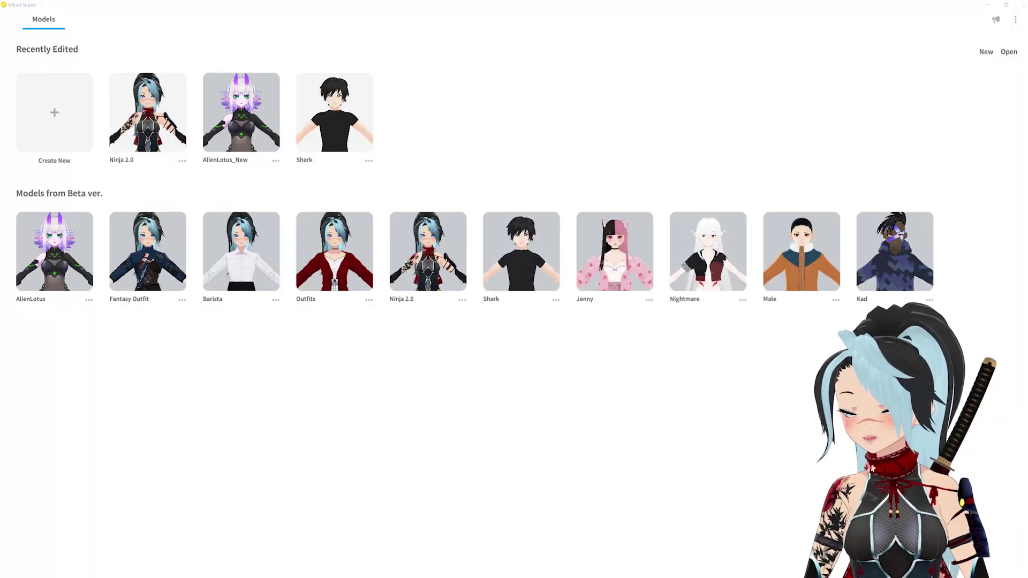
# Step: In File Explorer, rename the custom hair file in hair_presets to MyHair and copy it into the N00-AllHair folder
pyautogui.hotkey('alt', 'Tab')
pyautogui.click(303, 326)
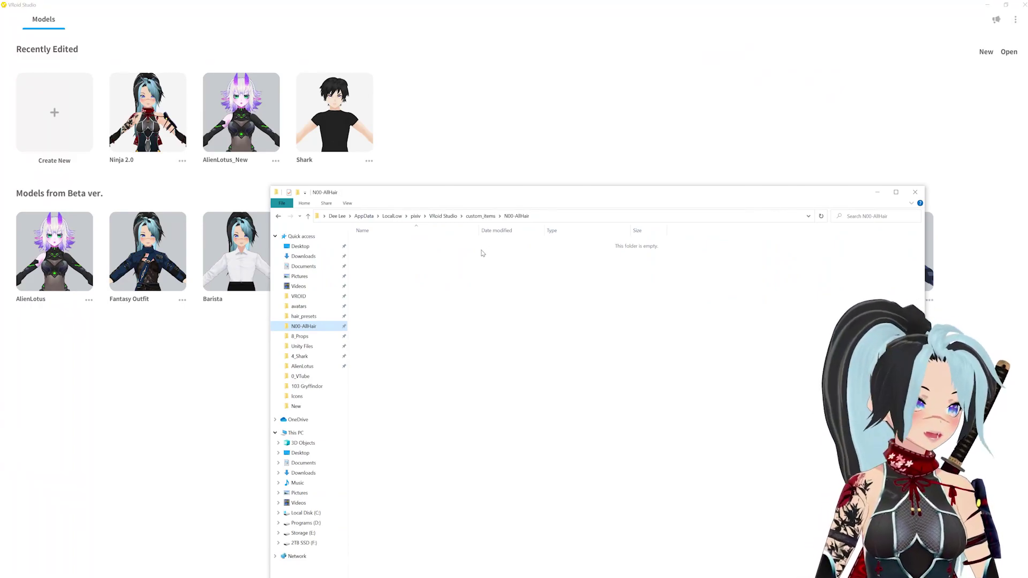
pyautogui.click(304, 316)
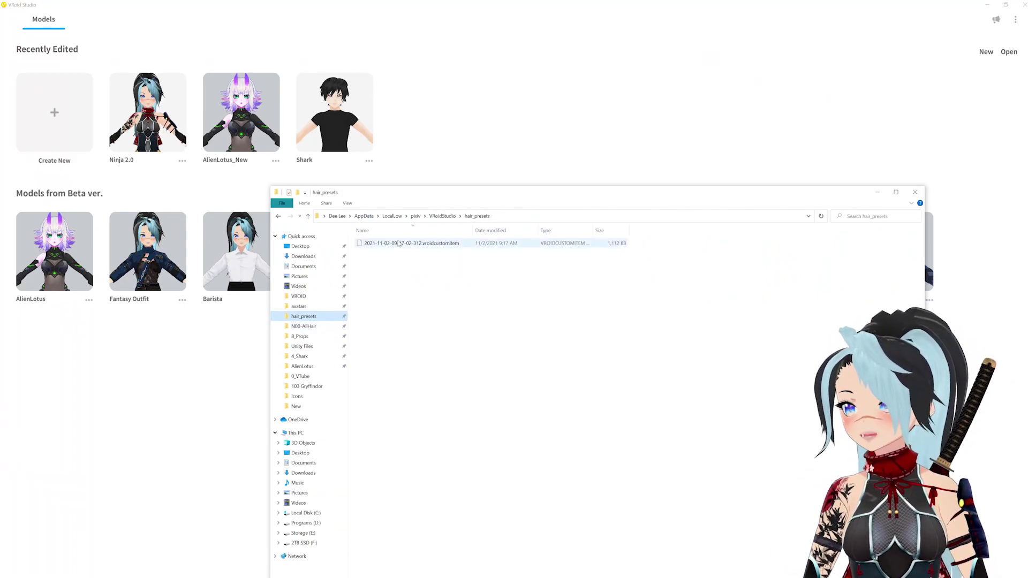
pyautogui.click(410, 244)
pyautogui.click(410, 244)
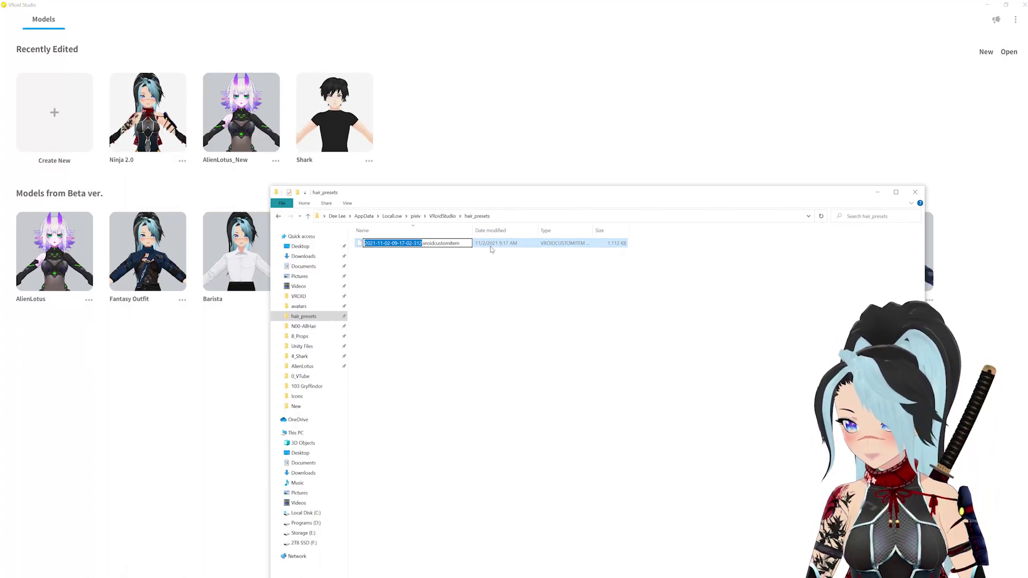
pyautogui.write('MyH')
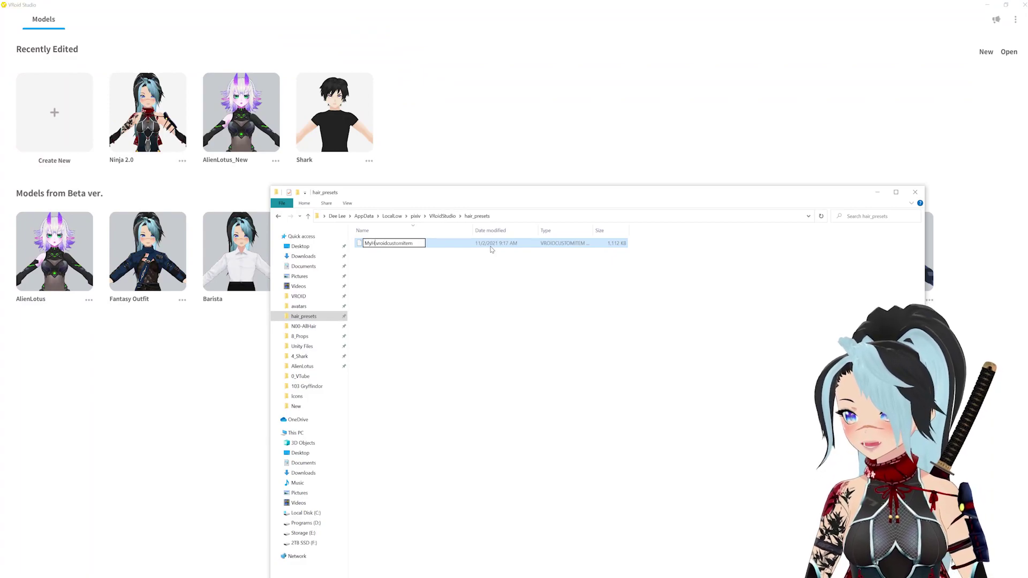
pyautogui.write('air')
pyautogui.press('Return')
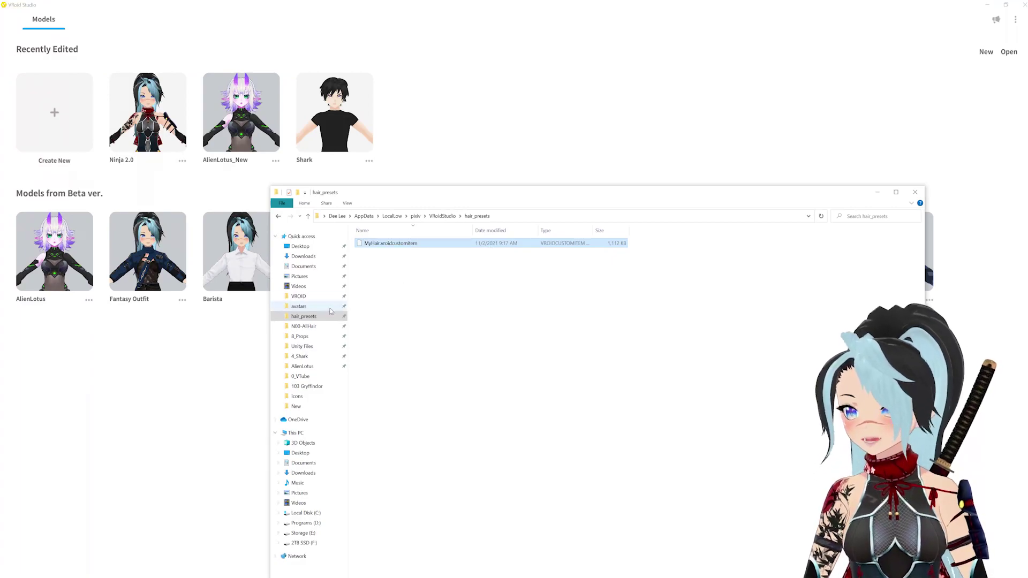
pyautogui.click(313, 329)
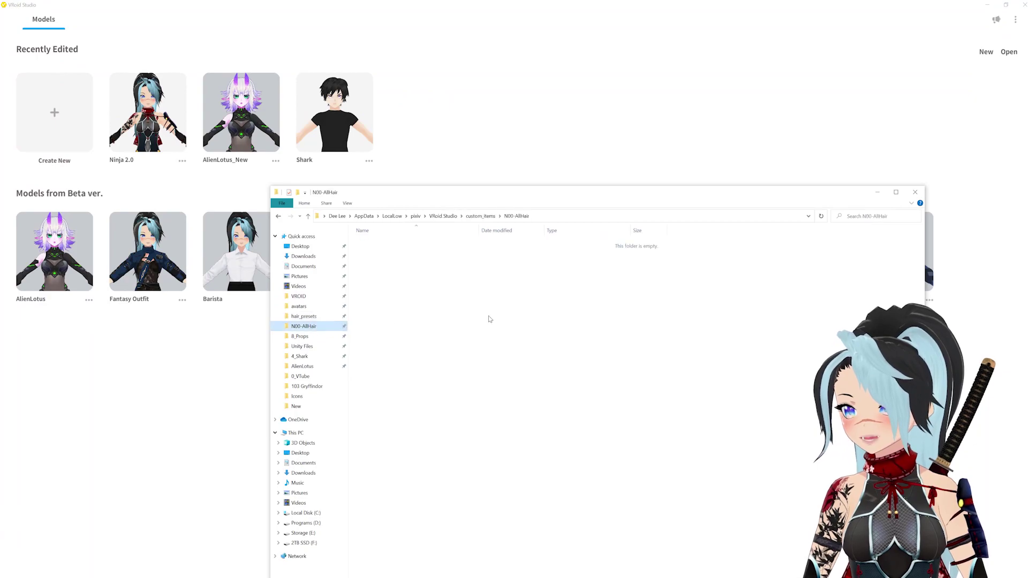
pyautogui.hotkey('ctrl', 'v')
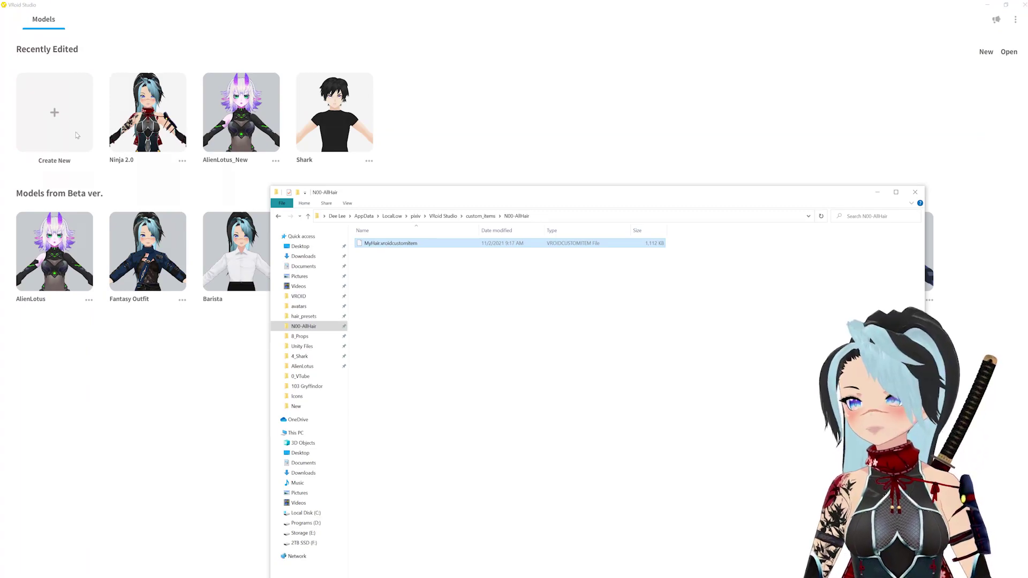
# Step: Switch back to VRoid Studio and create a new model from the Fem base
pyautogui.click(72, 133)
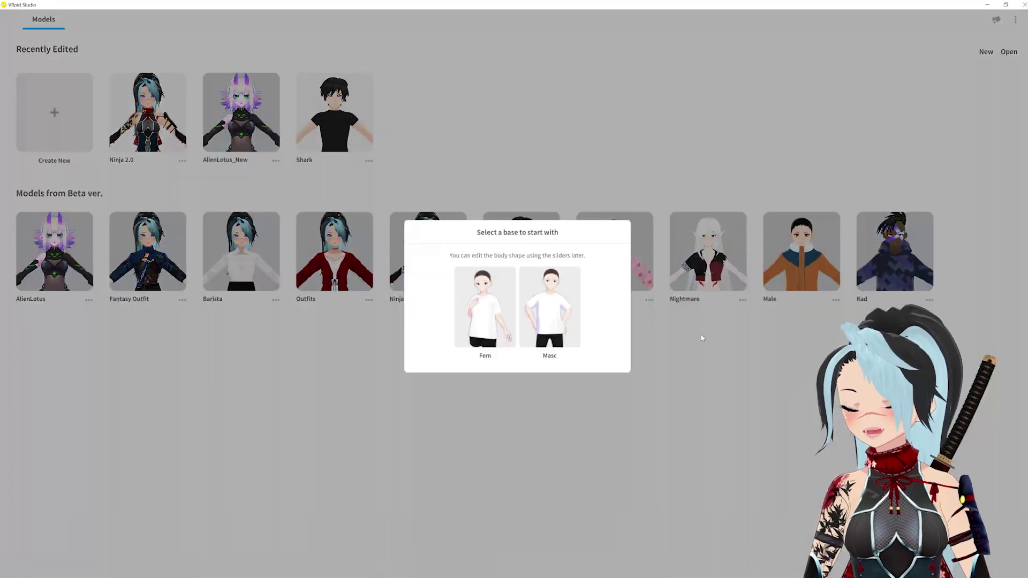
pyautogui.click(498, 309)
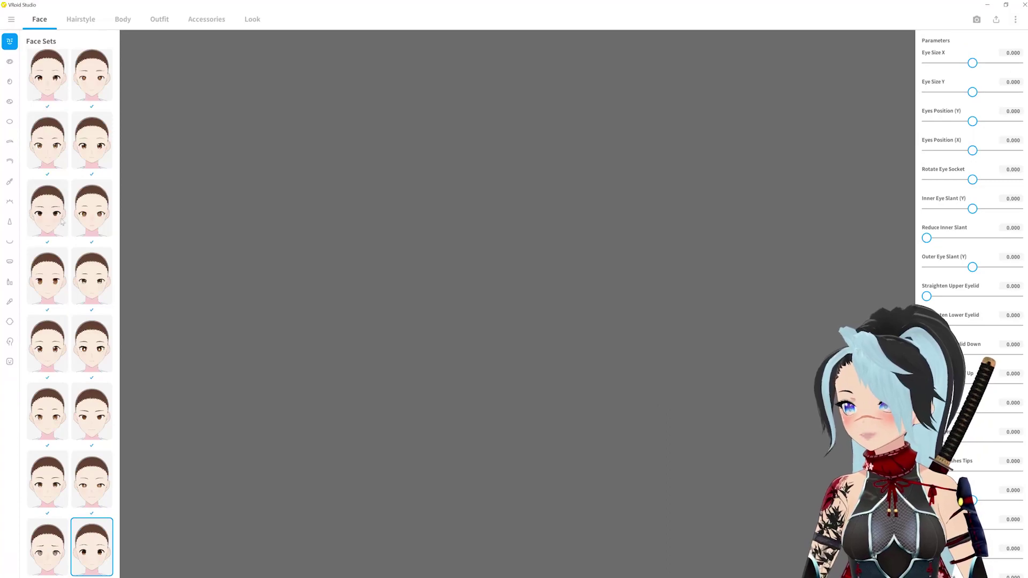
# Step: Add a blank custom Front hair item to the new Fem model and delete it again
pyautogui.click(80, 20)
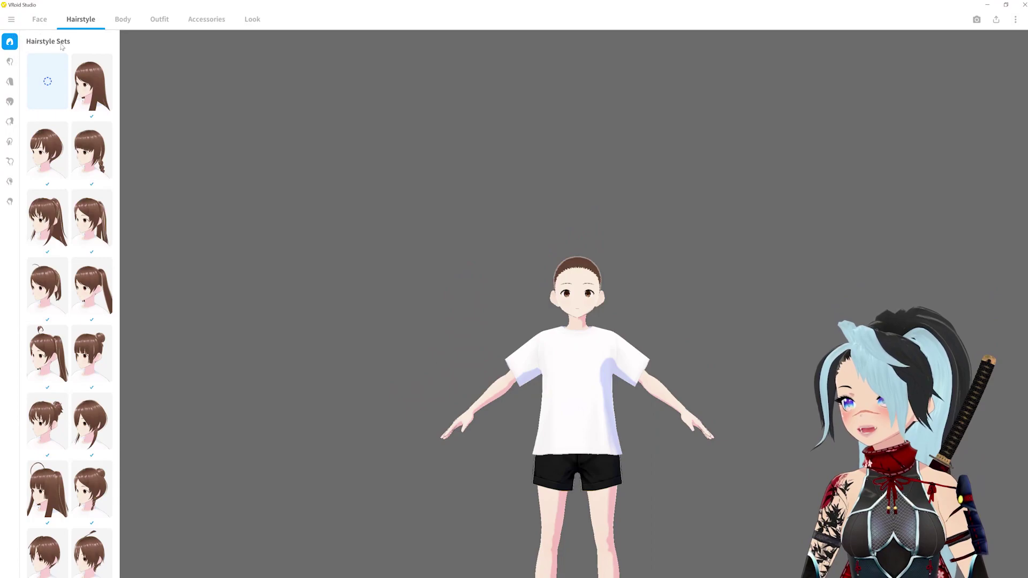
pyautogui.click(9, 61)
pyautogui.click(91, 60)
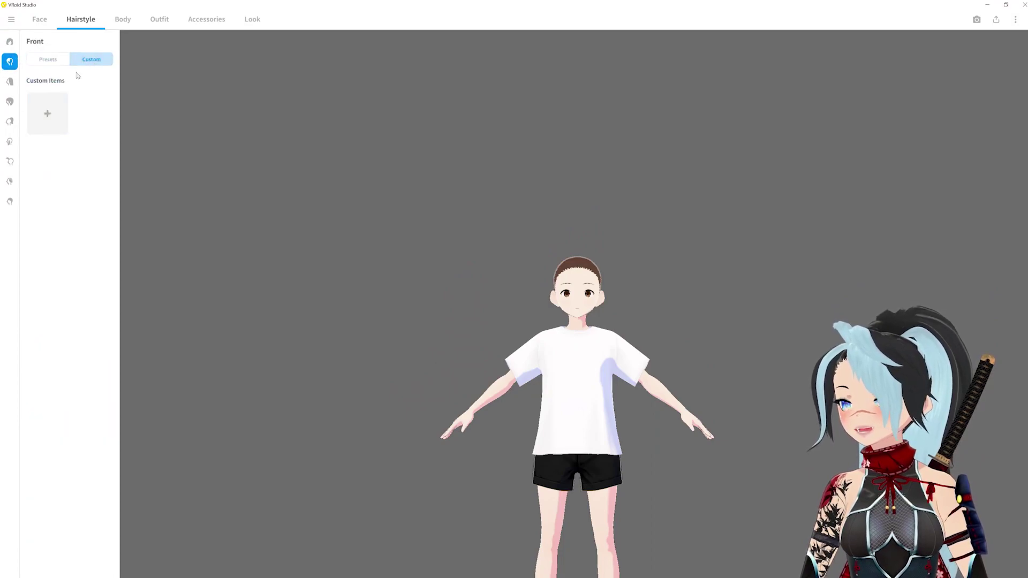
pyautogui.click(59, 115)
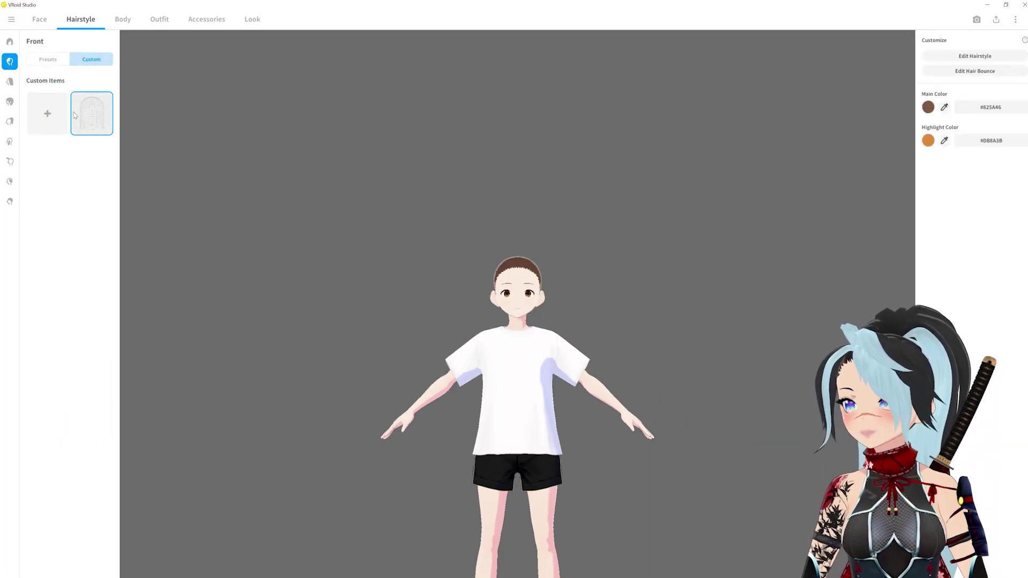
pyautogui.rightClick(76, 117)
pyautogui.click(89, 135)
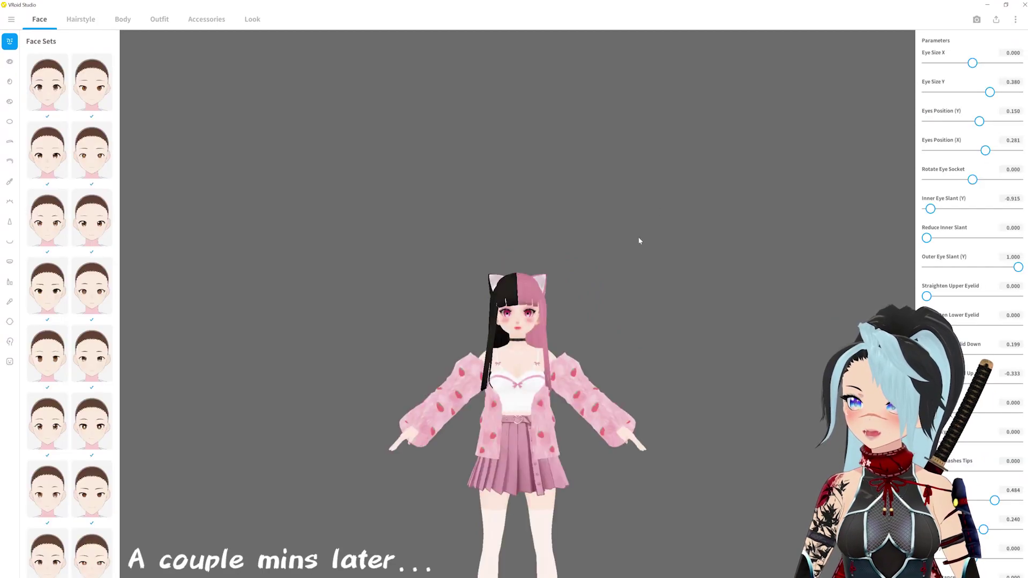
# Step: Check the Front custom hair items on the Jenny model and the files in the N00-AllHair folder in File Explorer
pyautogui.click(80, 19)
pyautogui.click(10, 61)
pyautogui.click(92, 60)
pyautogui.hotkey('alt', 'Tab')
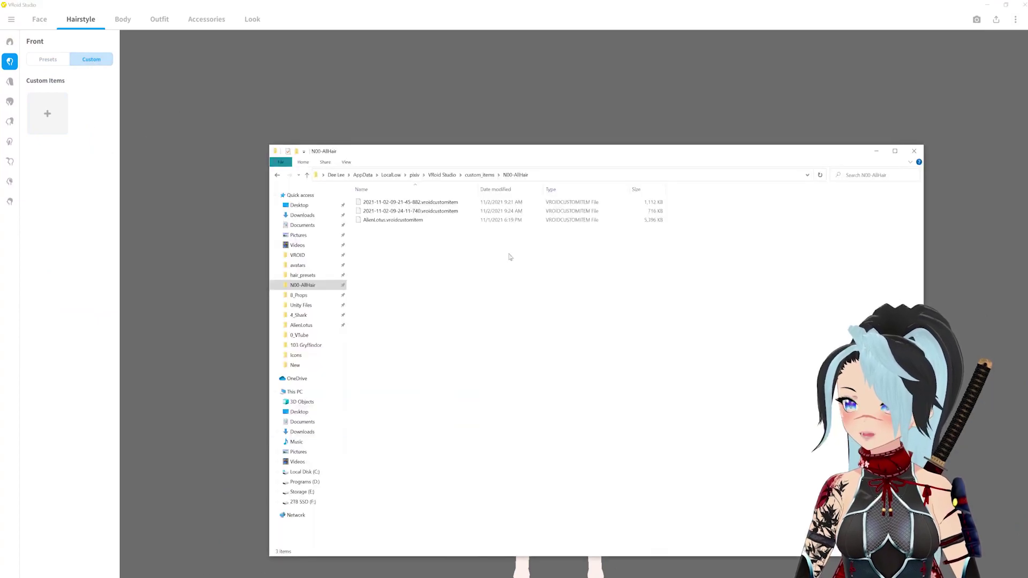
pyautogui.click(98, 169)
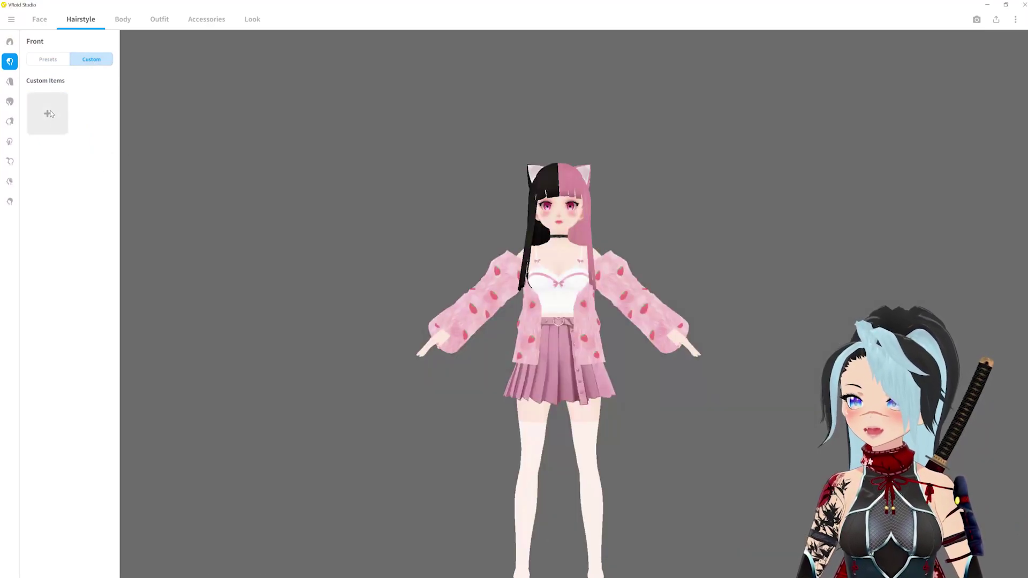
# Step: Open the Jenny model's Overall Hair in the hairstyle editor and save it as a new custom item
pyautogui.click(10, 81)
pyautogui.click(994, 58)
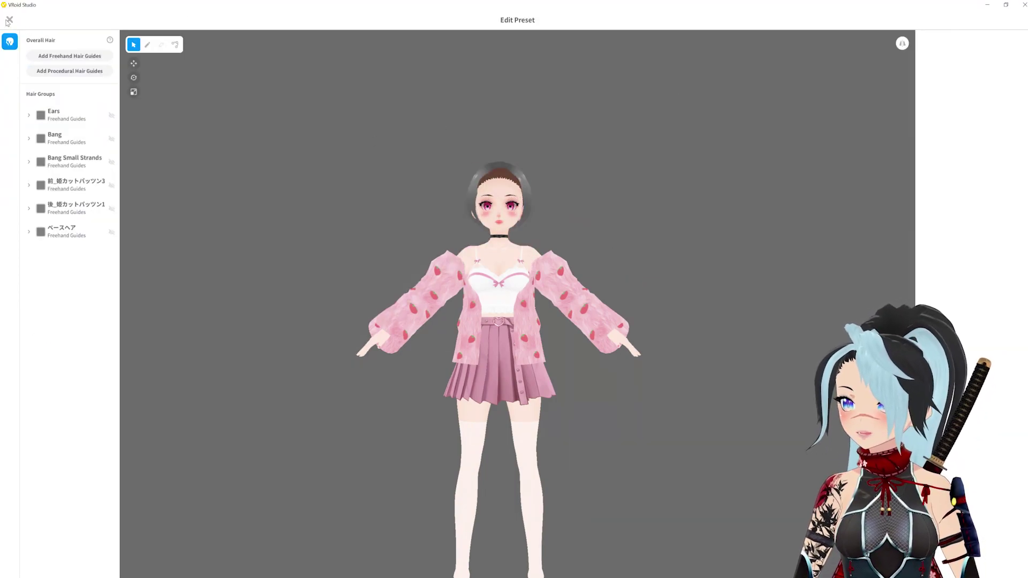
pyautogui.click(10, 19)
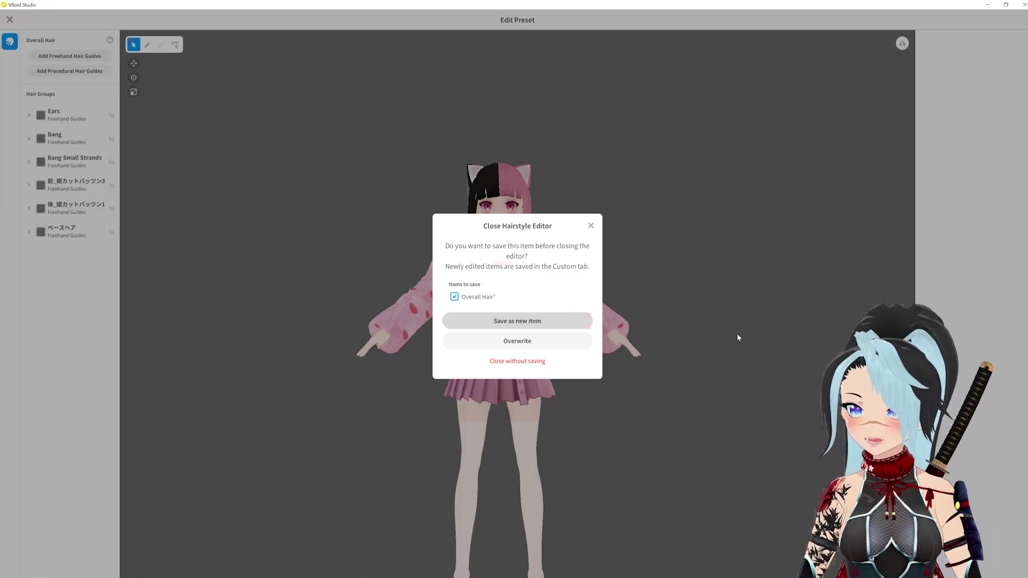
pyautogui.press('Return')
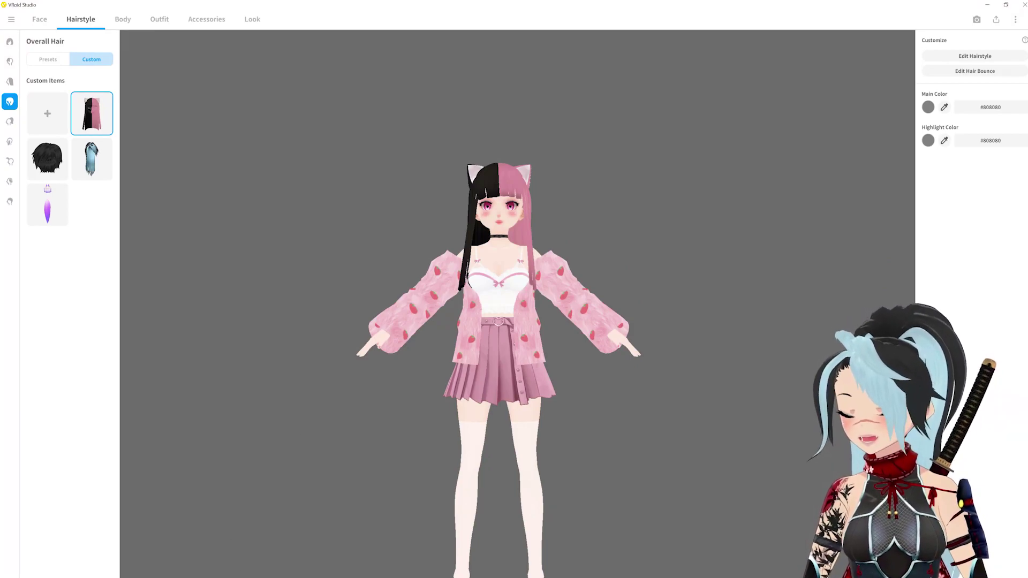
# Step: Select the AlienLotus file in File Explorer, then preview the purple hairstyle in VRoid Studio and reapply the black-and-pink one
pyautogui.hotkey('alt', 'Tab')
pyautogui.click(402, 230)
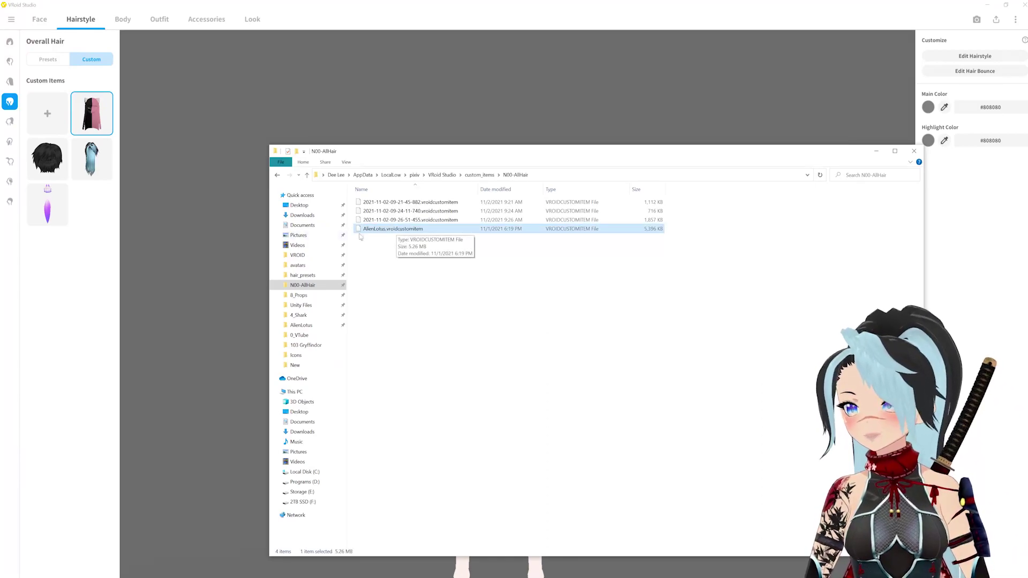
pyautogui.click(48, 202)
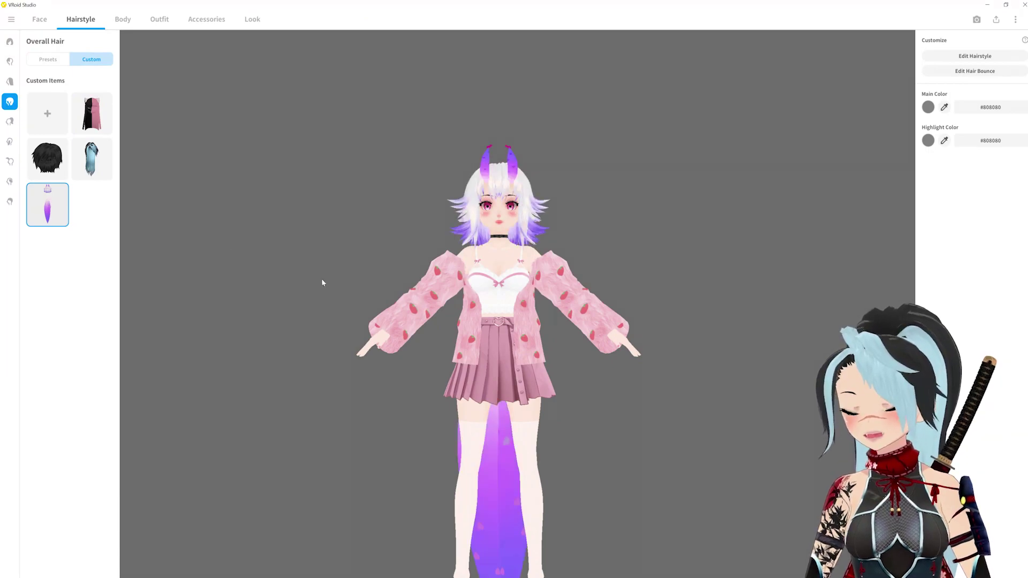
pyautogui.click(91, 122)
pyautogui.hotkey('alt', 'Tab')
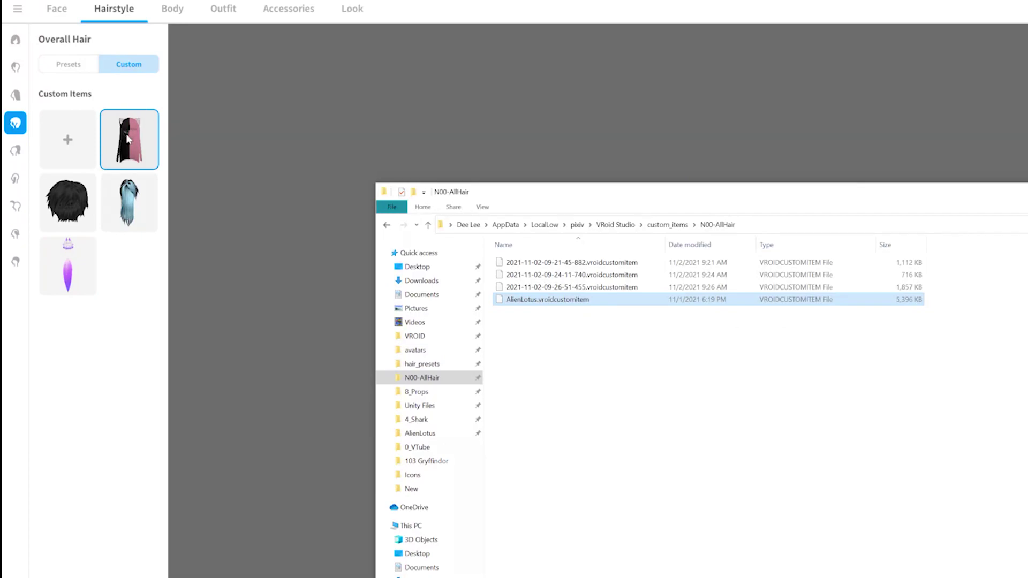
pyautogui.click(578, 262)
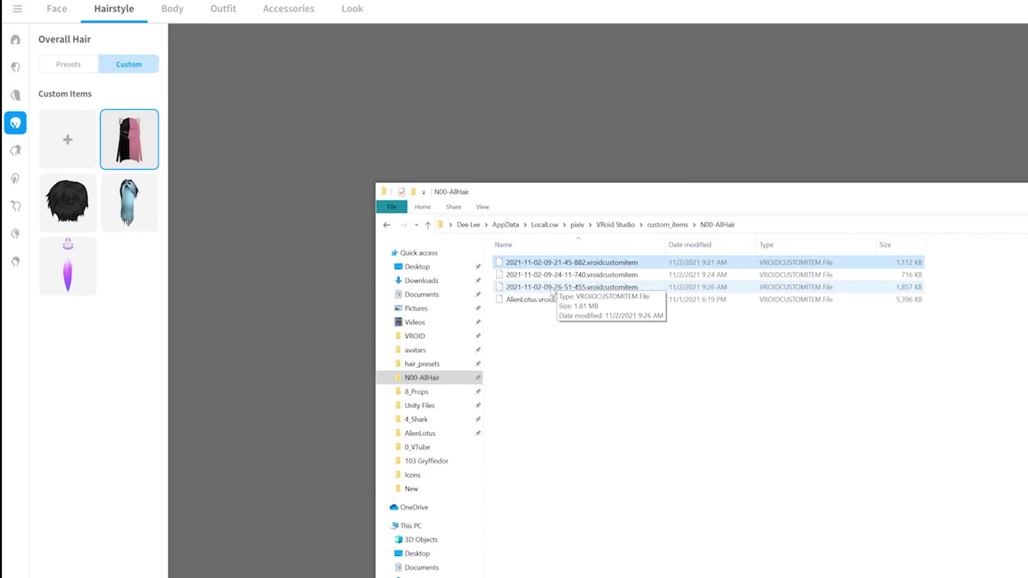
pyautogui.click(560, 288)
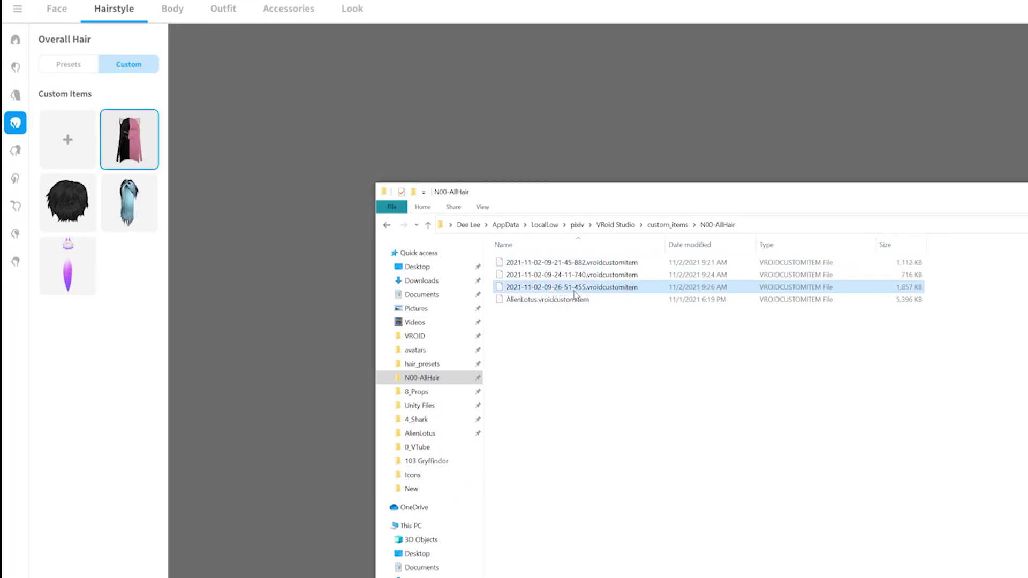
pyautogui.click(574, 293)
pyautogui.press('BackSpace')
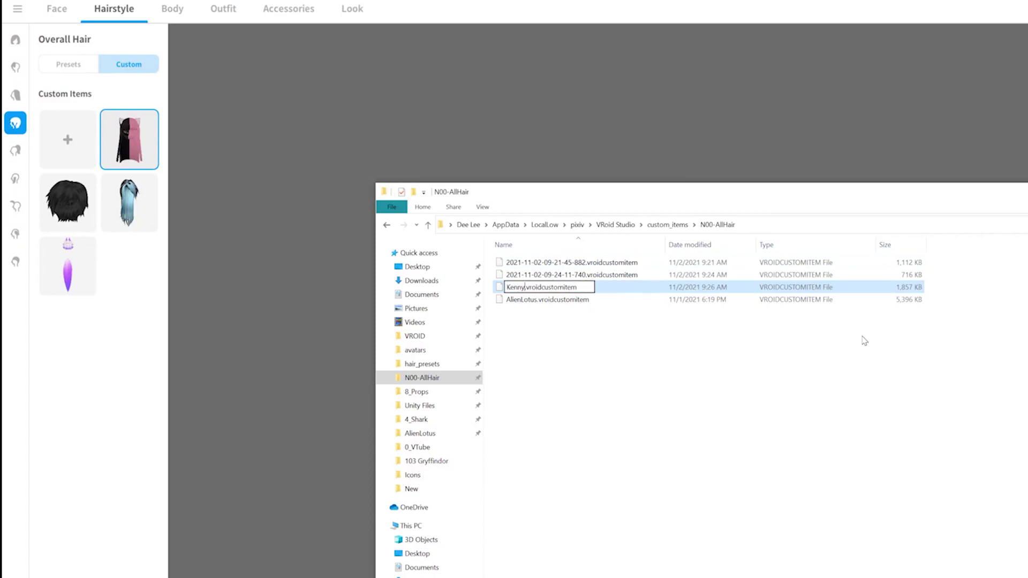
pyautogui.write('Jennybelly')
pyautogui.press('Return')
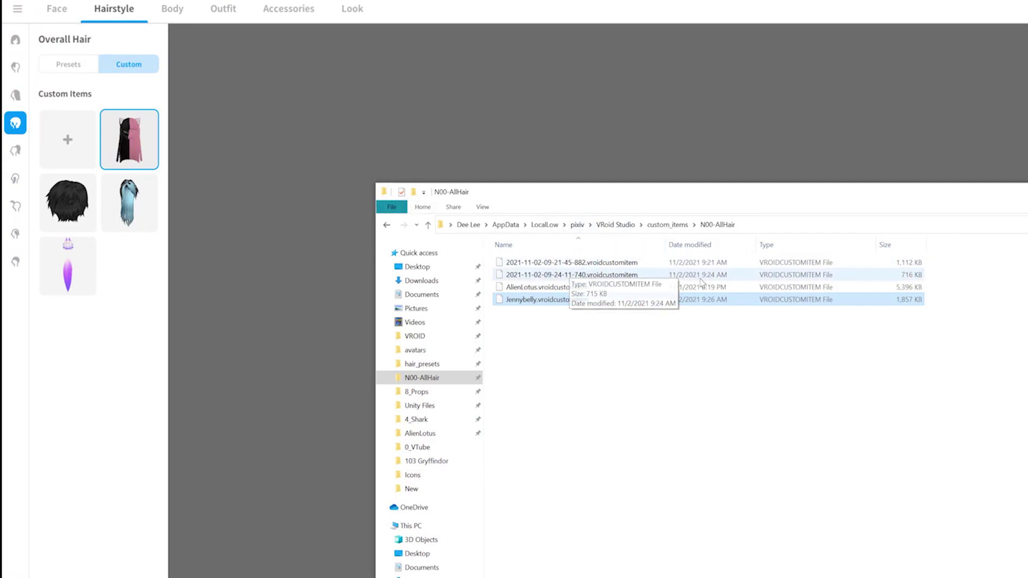
pyautogui.click(728, 275)
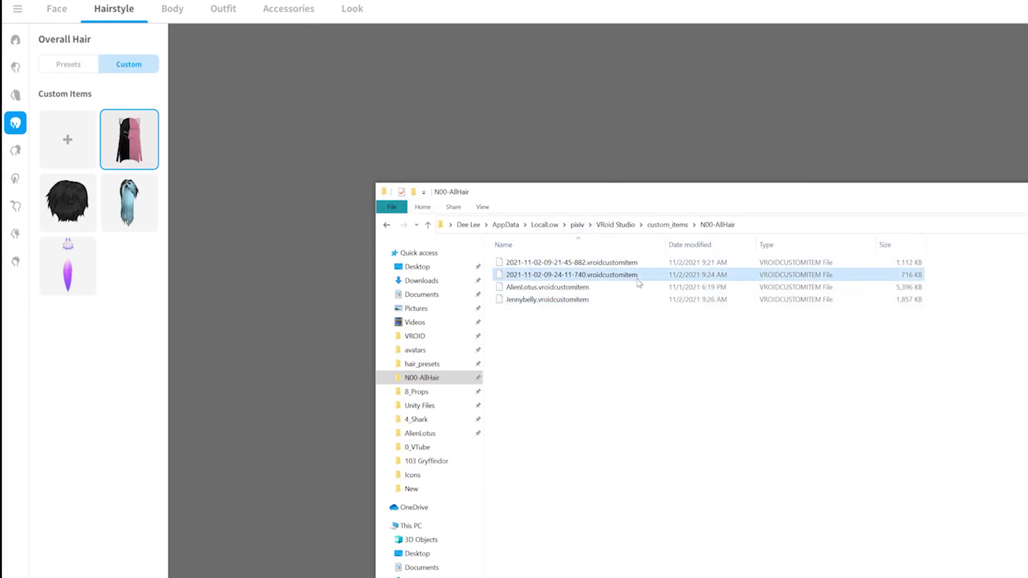
pyautogui.press('F2')
pyautogui.write('Shark')
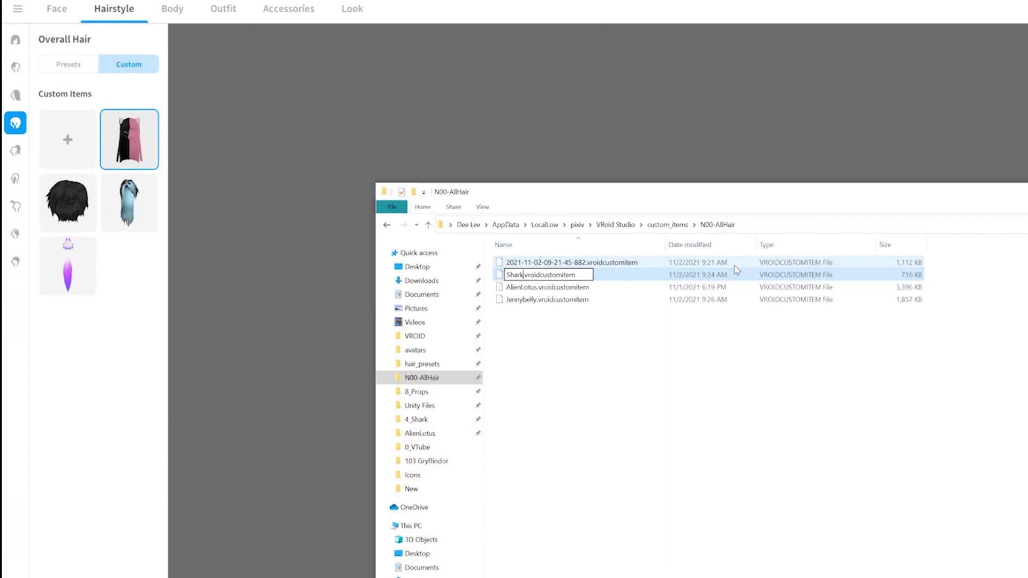
pyautogui.press('Return')
pyautogui.click(555, 268)
pyautogui.press('F2')
pyautogui.write('Mine')
pyautogui.press('Return')
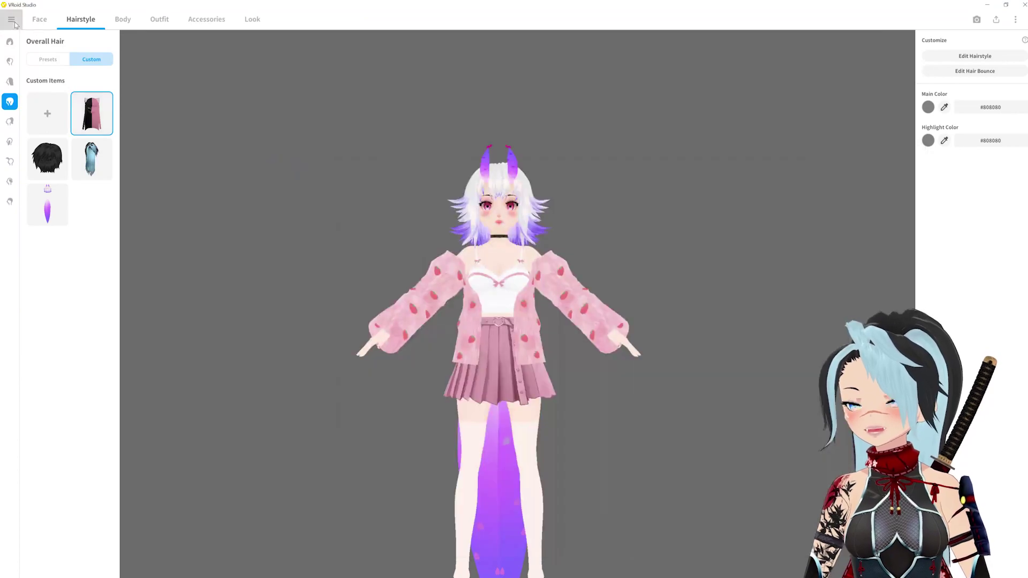
# Step: Switch back to VRoid Studio and leave the Jenny model for the model selection without saving the edits
pyautogui.click(10, 19)
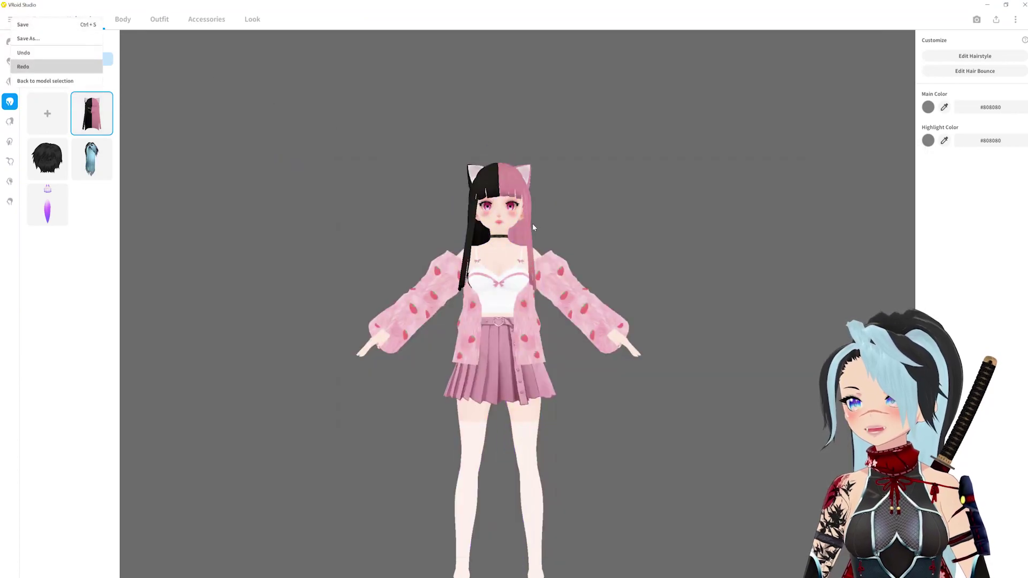
pyautogui.click(37, 80)
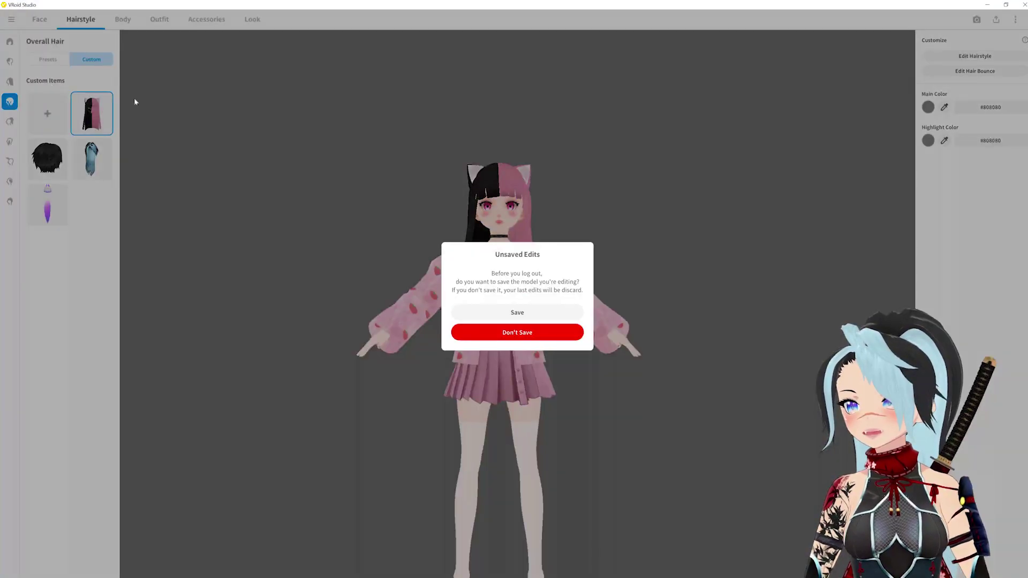
pyautogui.click(522, 333)
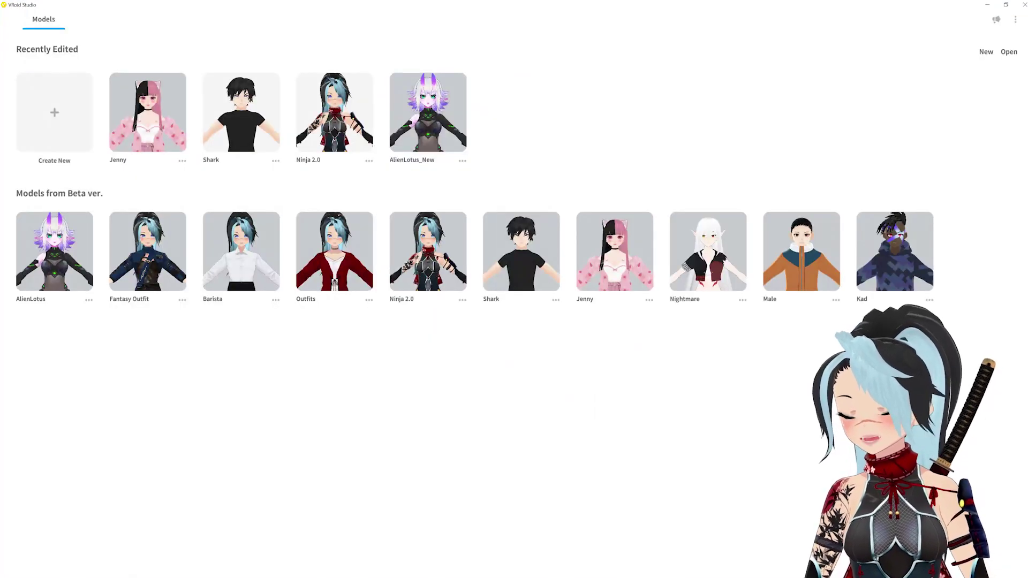
# Step: Review the renamed hair files in File Explorer by selecting all four in N00-AllHair, then return to VRoid Studio
pyautogui.hotkey('alt', 'Tab')
pyautogui.moveTo(423, 254); pyautogui.dragTo(416, 195)
pyautogui.click(426, 271)
pyautogui.moveTo(426, 268); pyautogui.dragTo(372, 195)
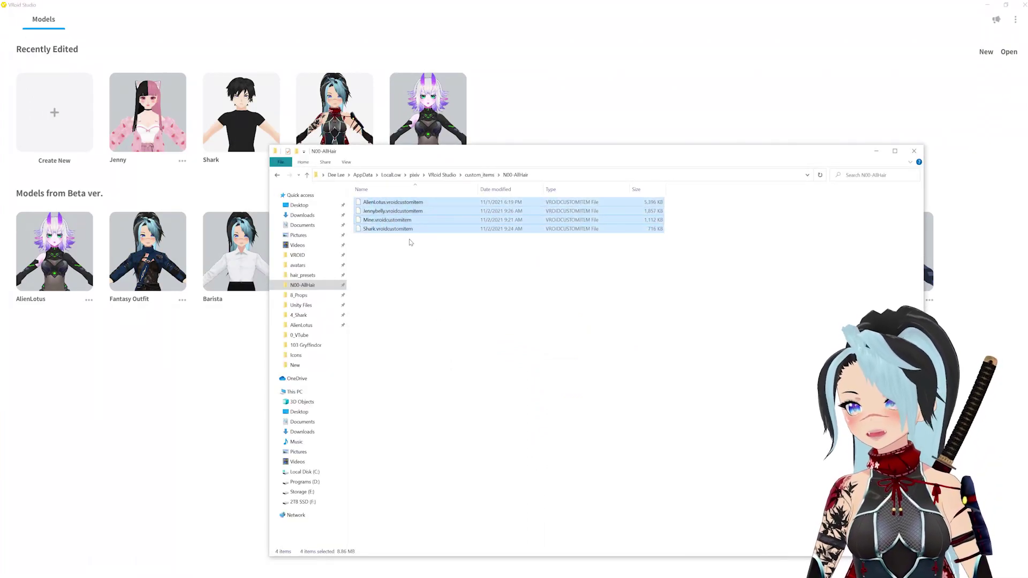
pyautogui.click(555, 74)
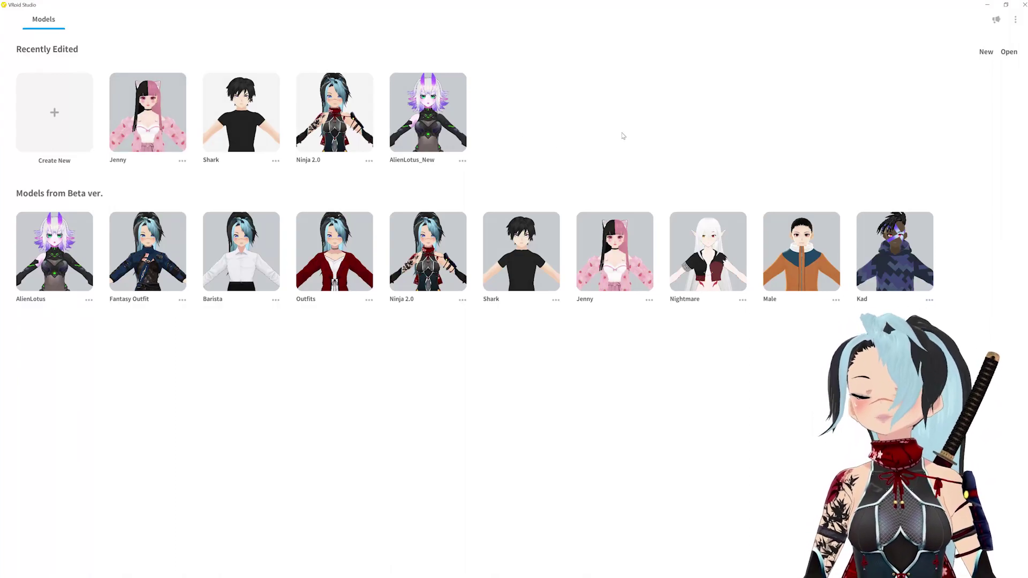
# Step: Open the Ninja 2.0 model and show its custom Back hair items
pyautogui.click(75, 126)
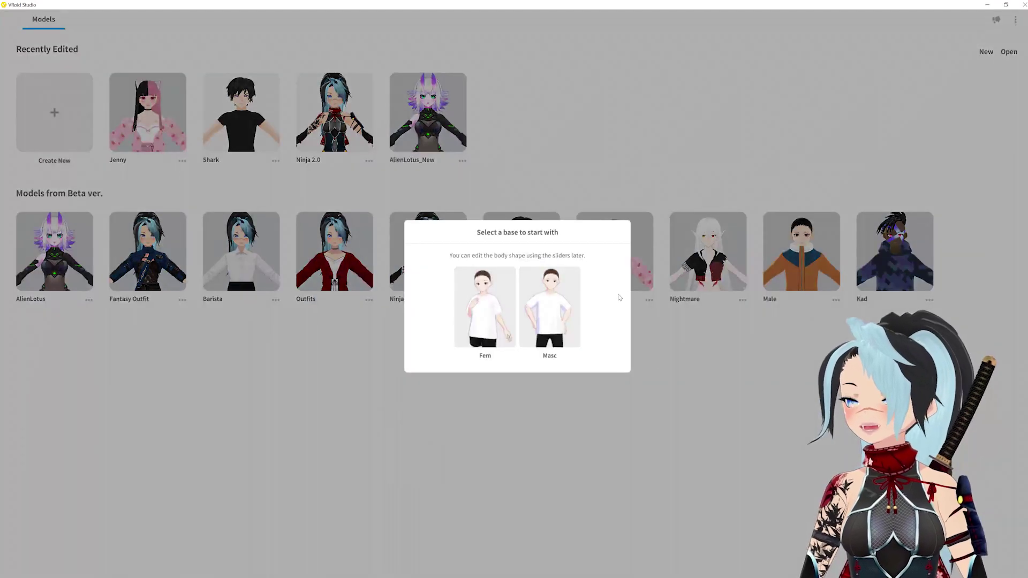
pyautogui.click(496, 462)
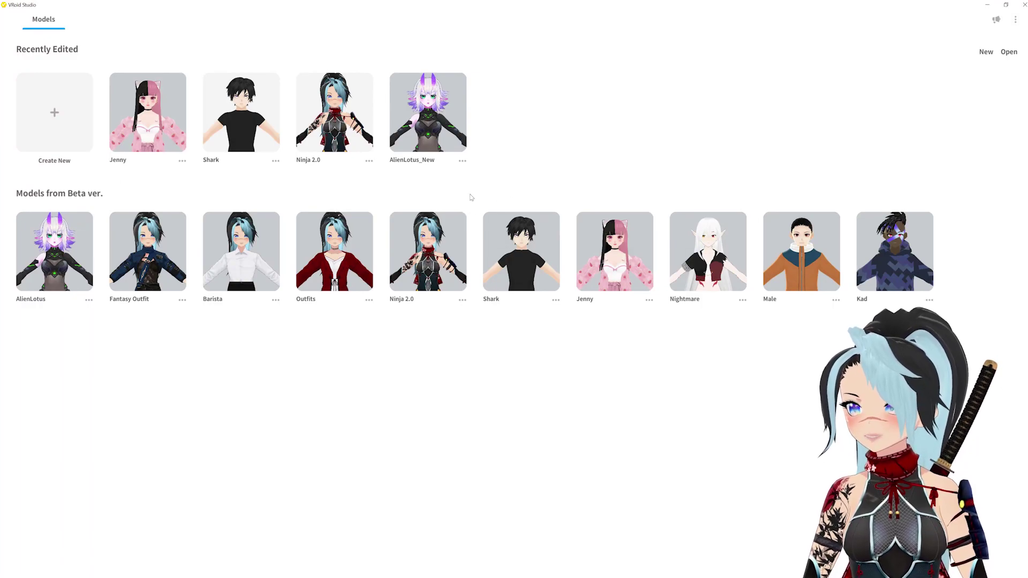
pyautogui.click(696, 241)
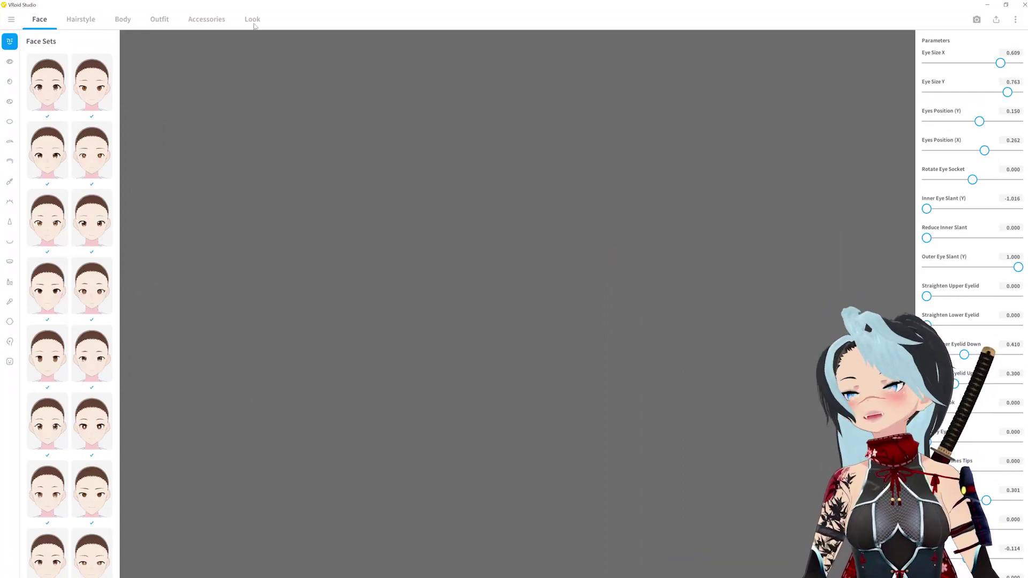
pyautogui.click(81, 19)
pyautogui.click(10, 81)
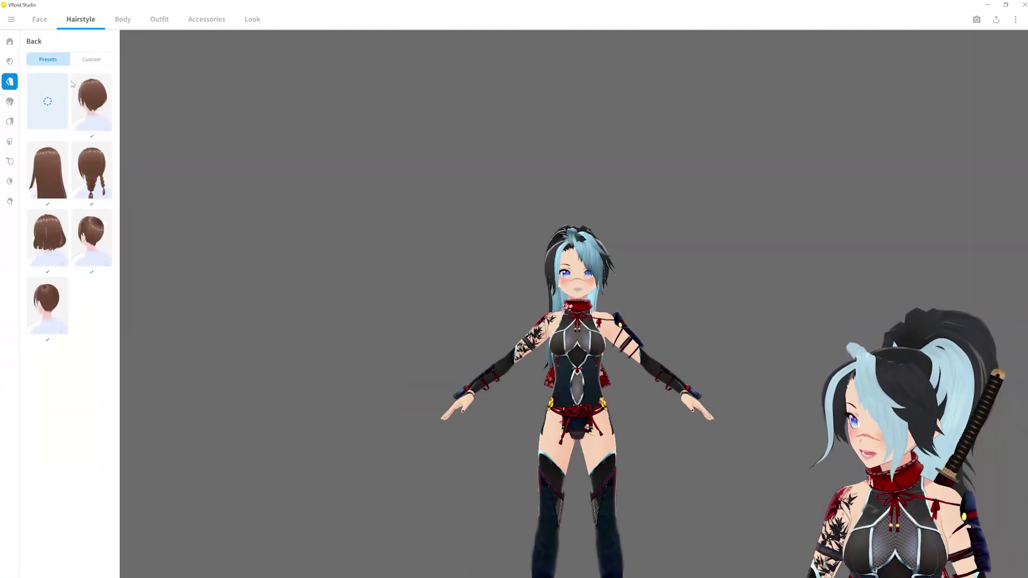
pyautogui.click(91, 60)
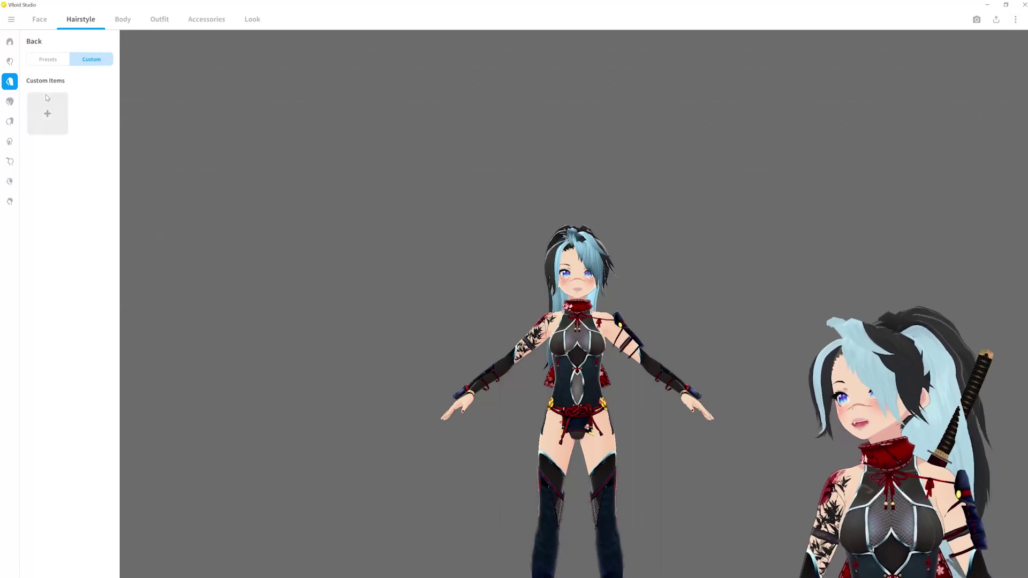
# Step: Open the Front hair in the hairstyle editor and close the editor without saving
pyautogui.click(10, 62)
pyautogui.click(980, 56)
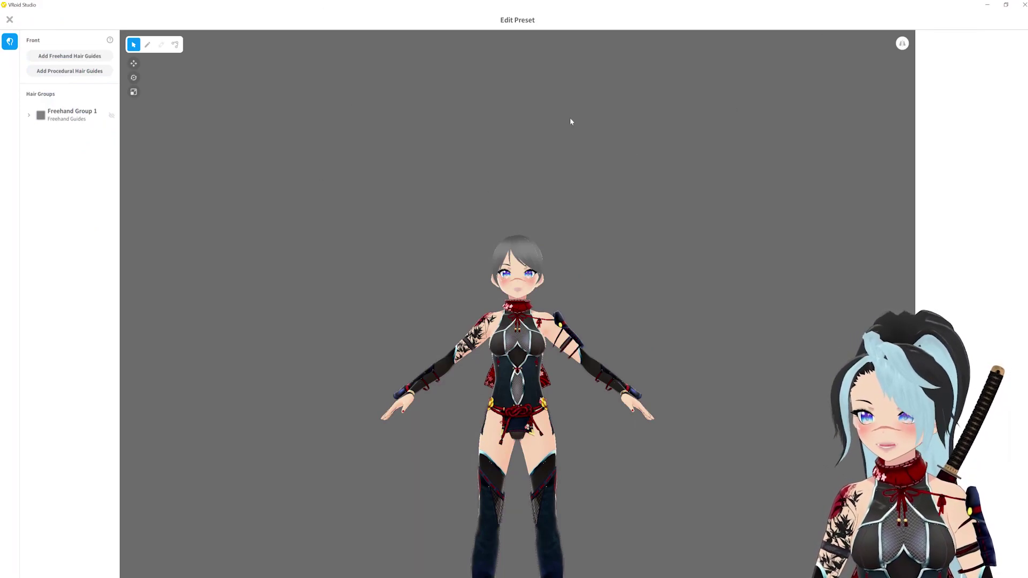
pyautogui.click(10, 19)
pyautogui.click(535, 363)
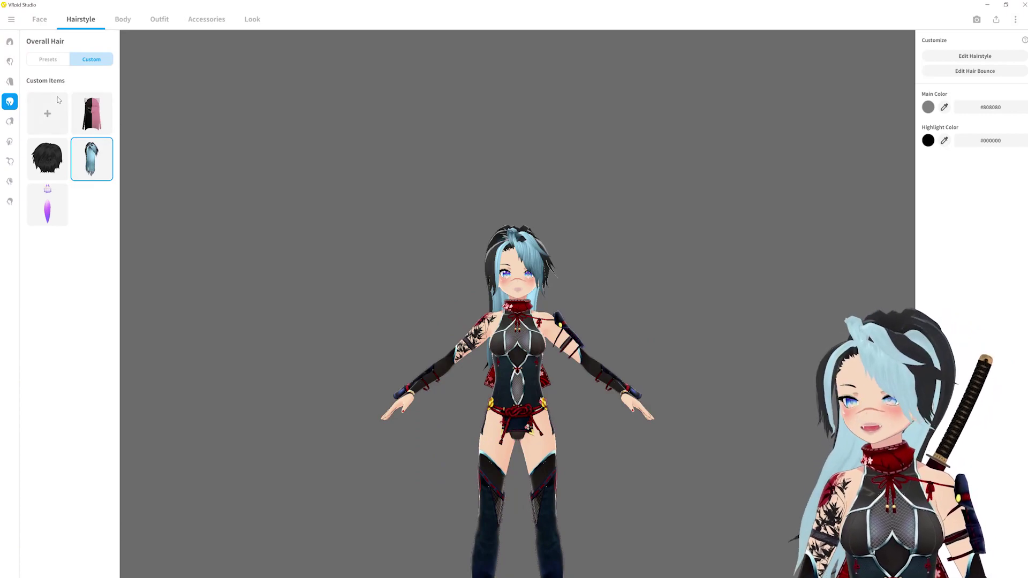
# Step: Apply the black-and-pink custom Overall Hair to the Ninja 2.0 model, then select the AlienLotus file in File Explorer
pyautogui.click(88, 110)
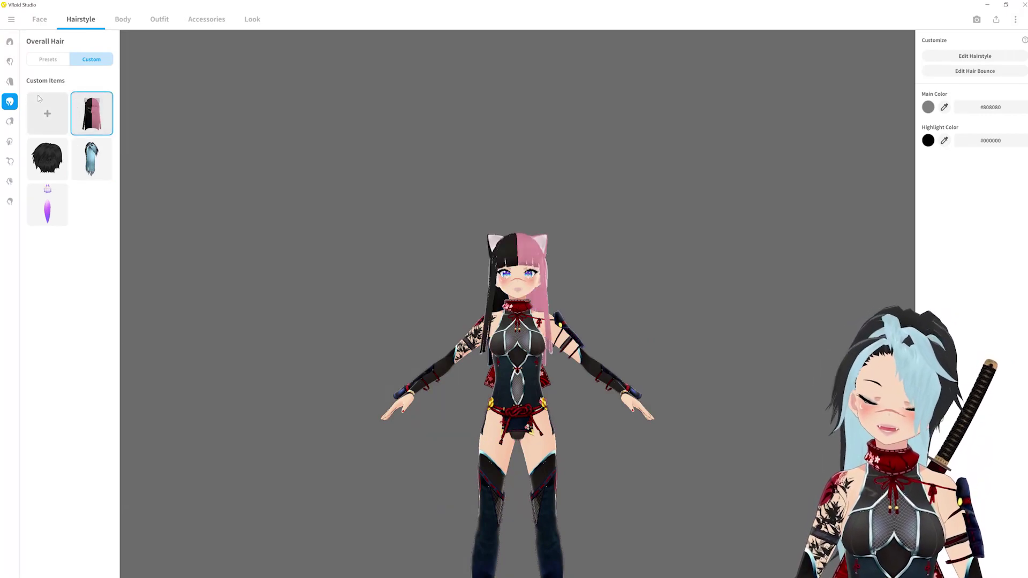
pyautogui.hotkey('alt', 'Tab')
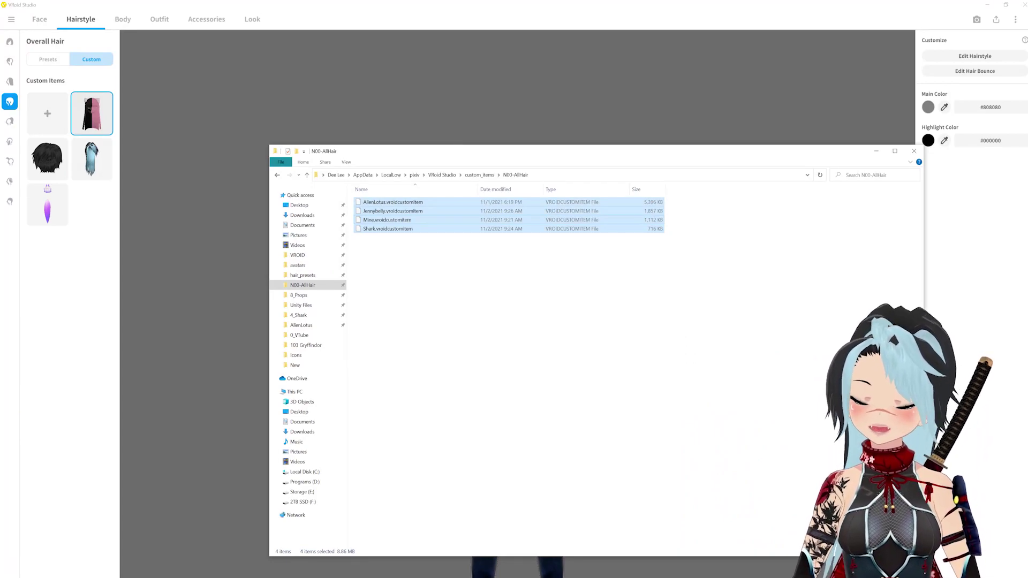
pyautogui.click(408, 204)
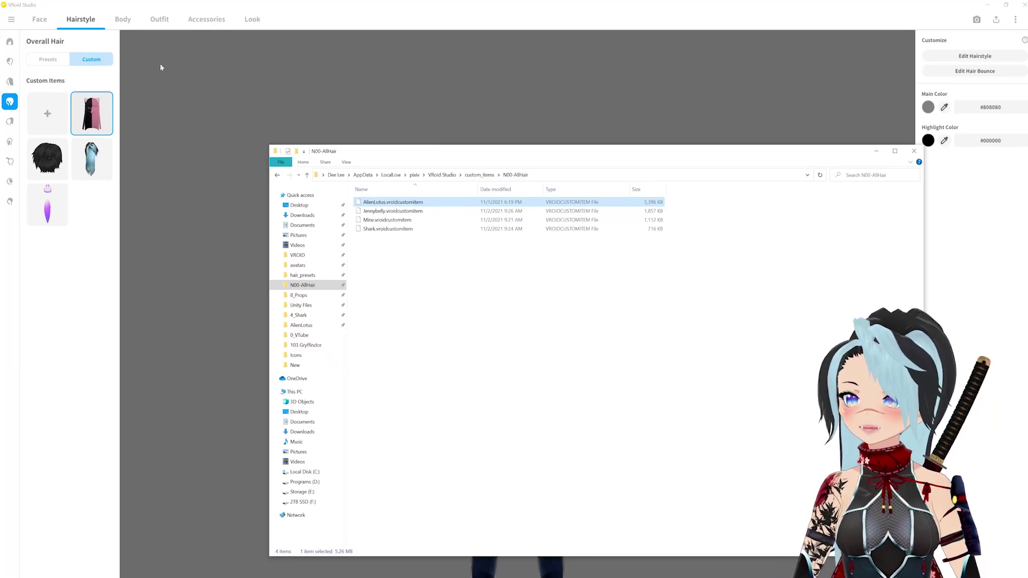
# Step: Look at the face categories in VRoid Studio, then review the Overall Hair custom items and their files in N00-AllHair
pyautogui.click(42, 25)
pyautogui.click(42, 24)
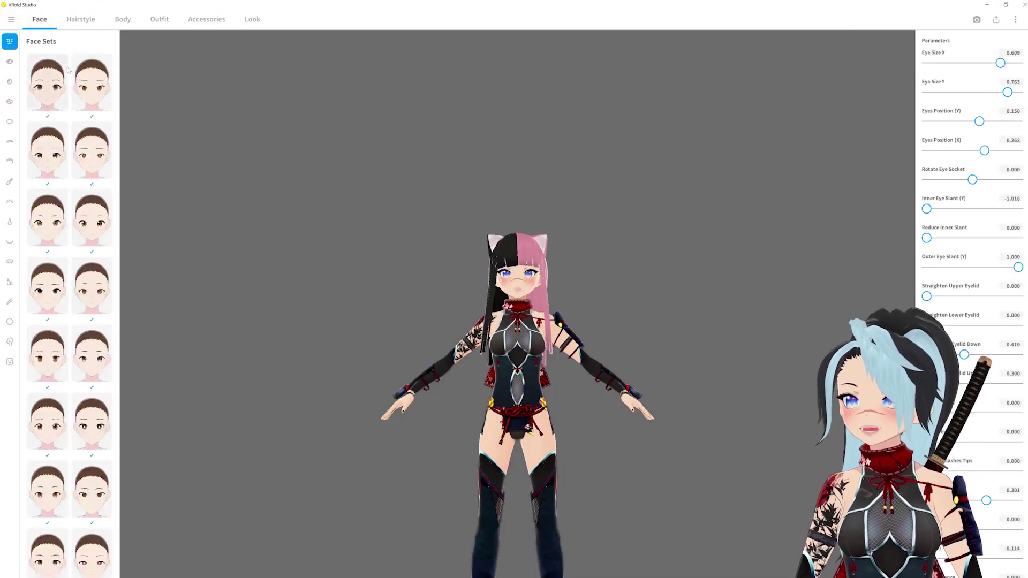
pyautogui.click(10, 62)
pyautogui.click(81, 19)
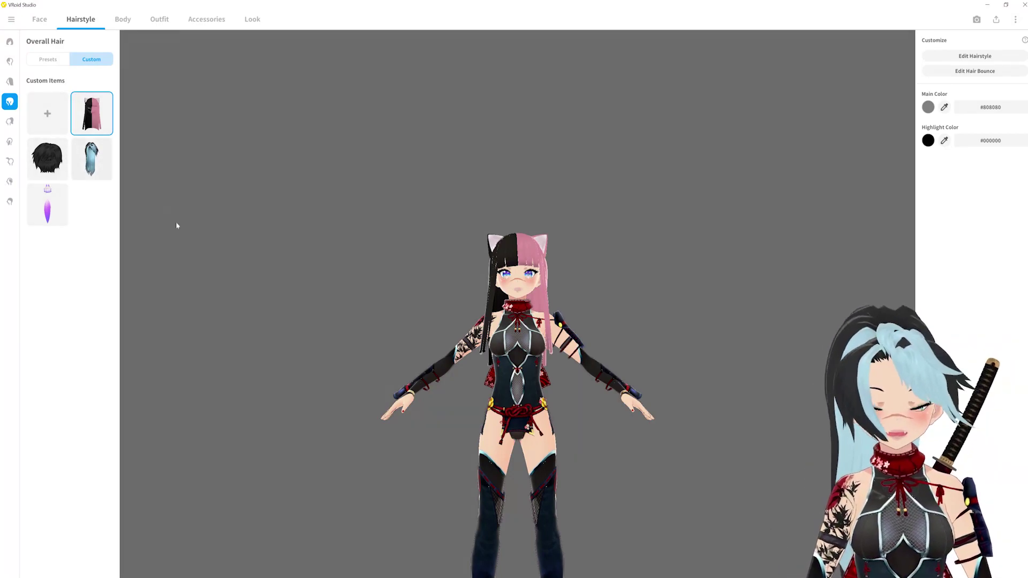
pyautogui.hotkey('alt', 'Tab')
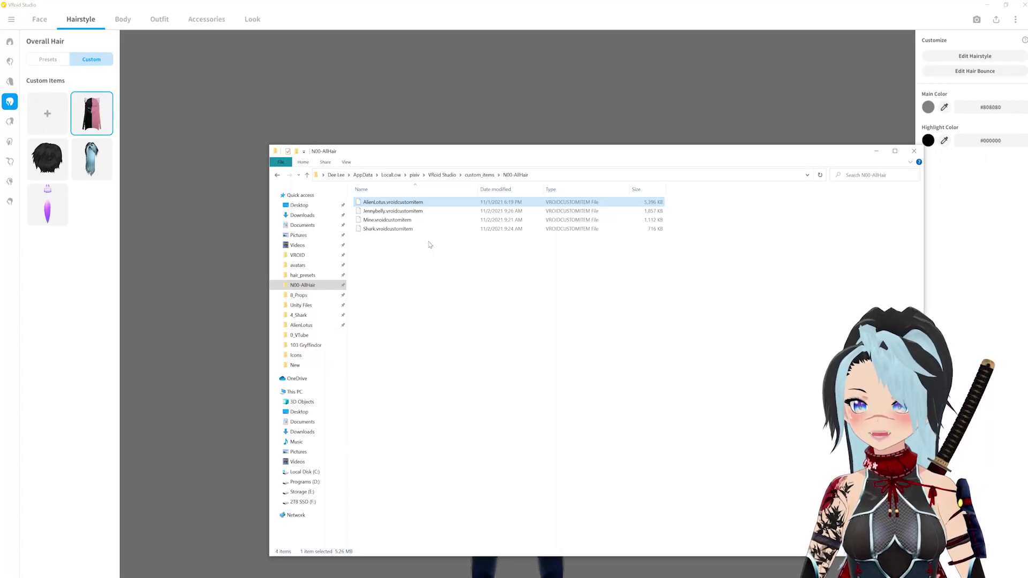
pyautogui.click(431, 4)
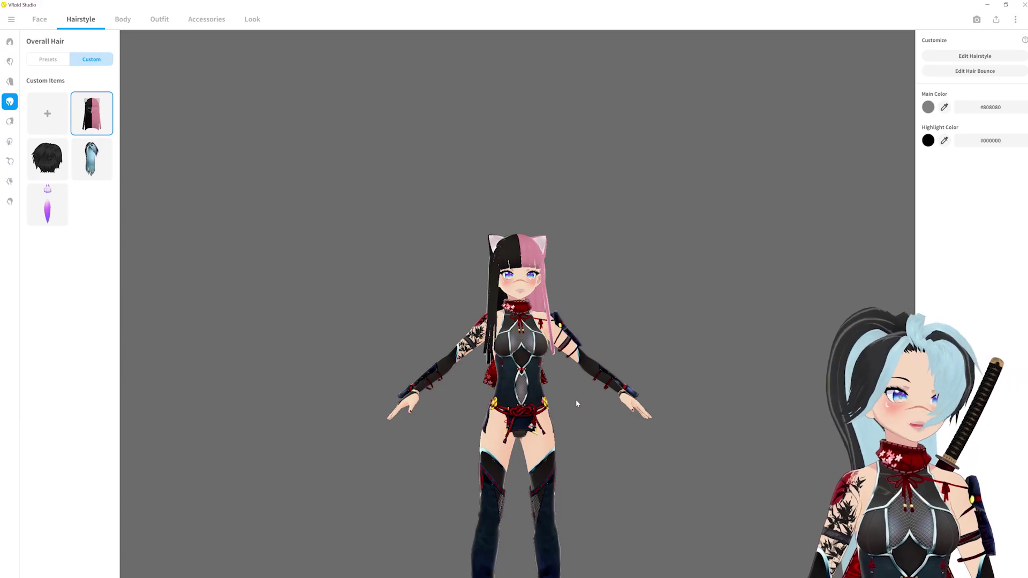